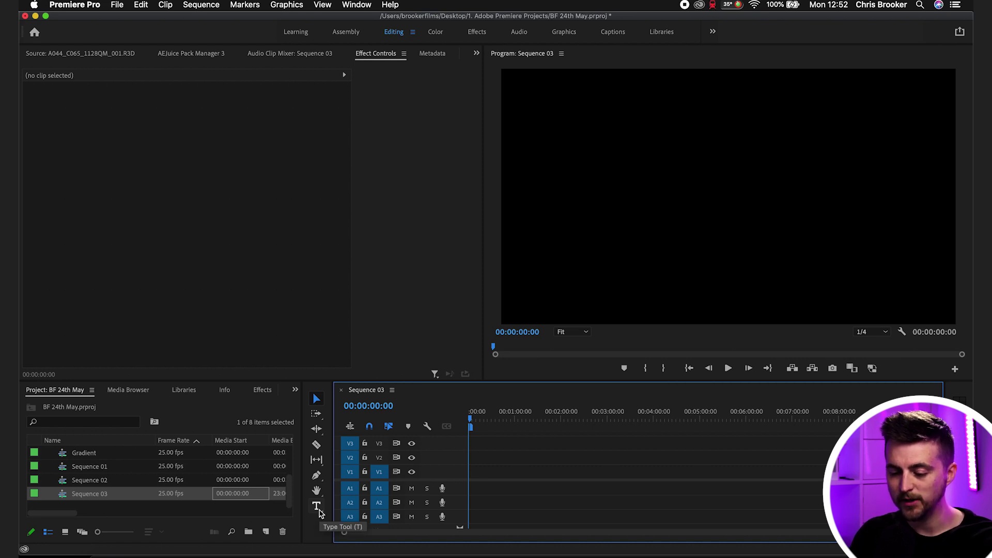
- Type the person's name as a text title in Sequence 03's frame and expand its Text settings
left_click(317, 506)
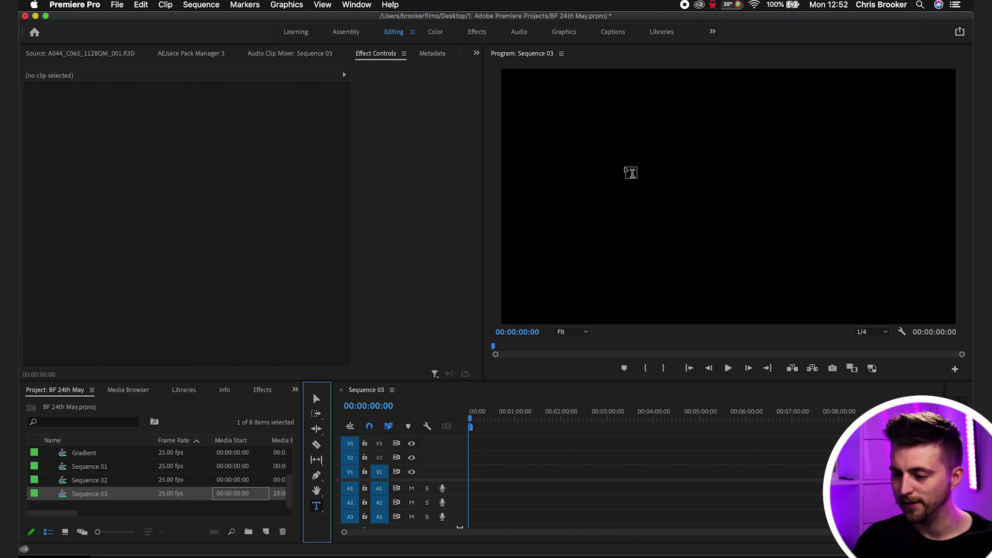
left_click(630, 172)
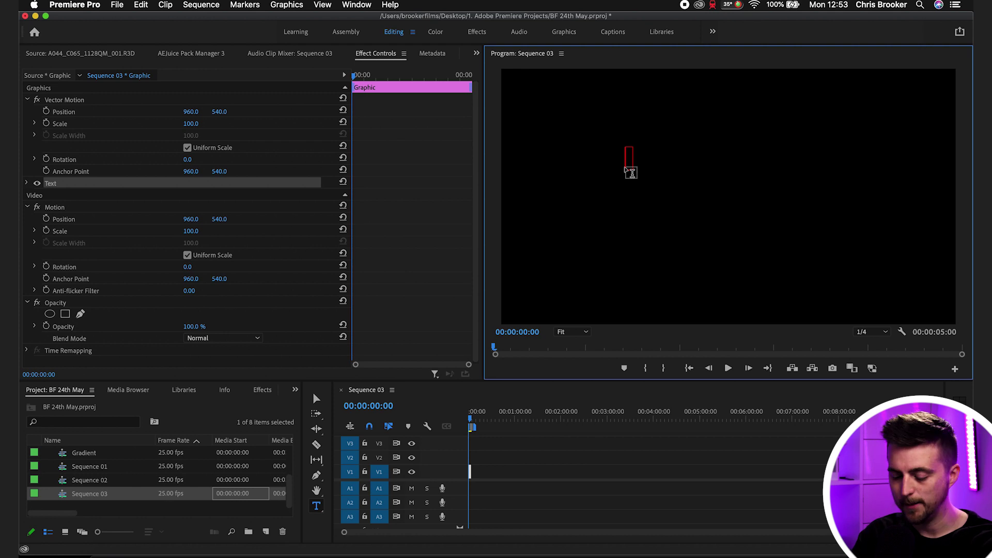
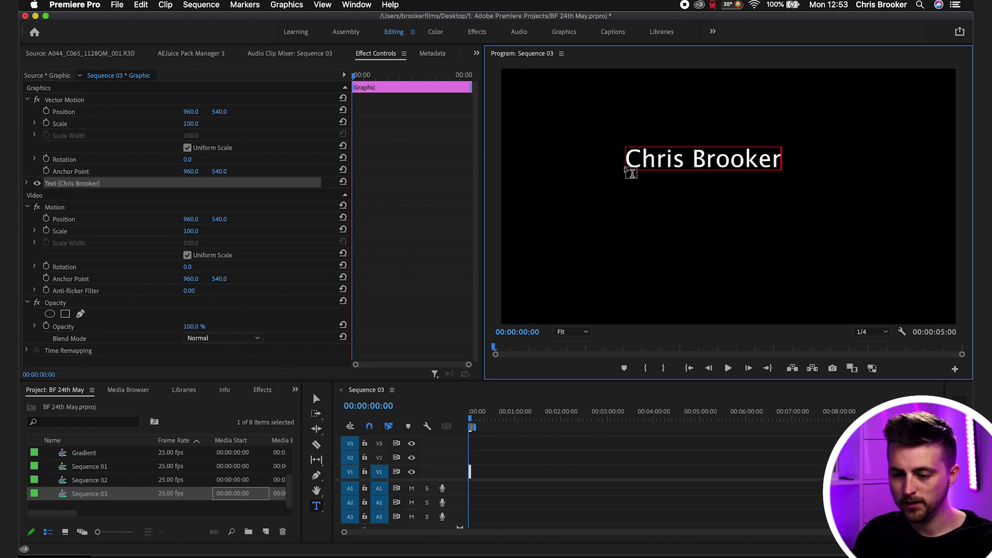
key("super+a")
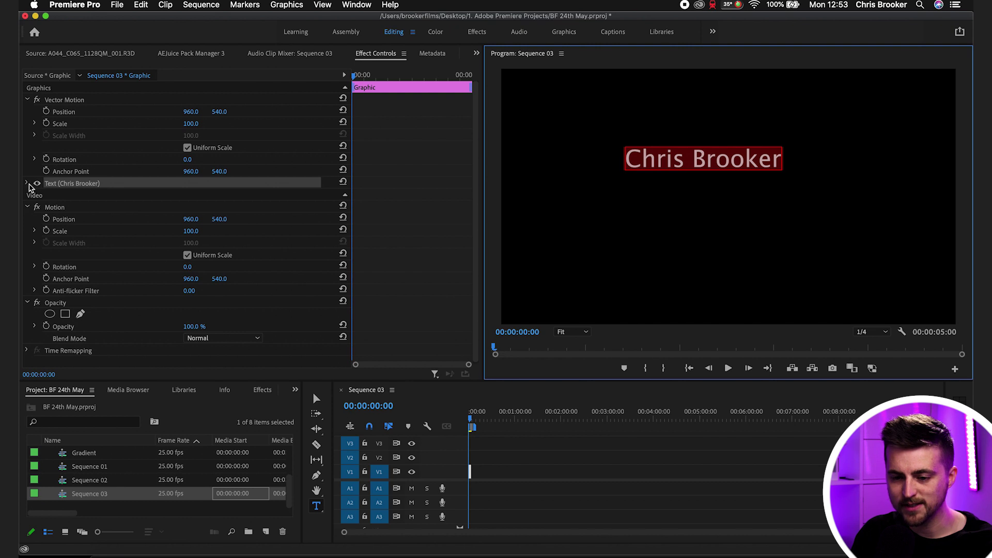
left_click(27, 184)
scroll(405, 209, "down", 3)
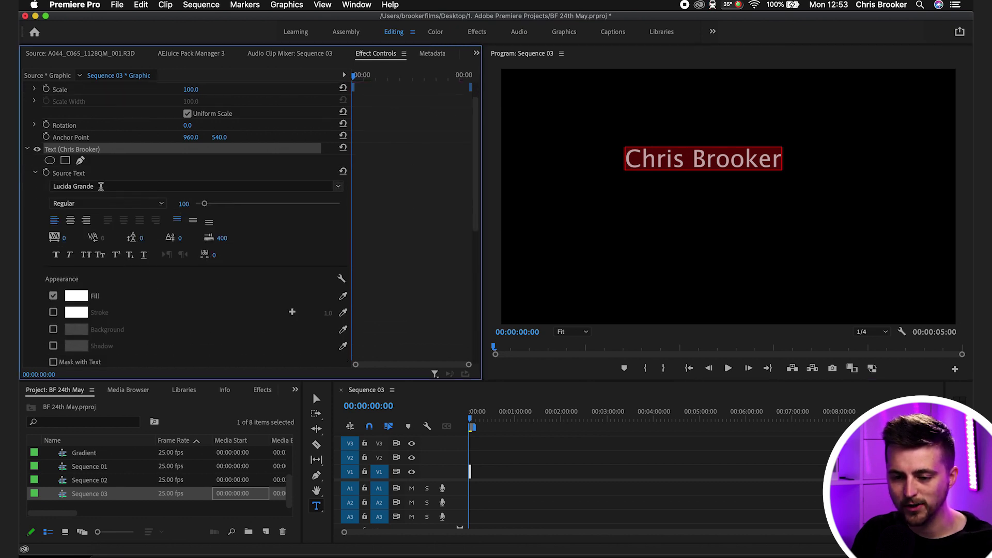
- Set the name title's font to Montserrat Regular at size 177
left_click(78, 187)
type("monts")
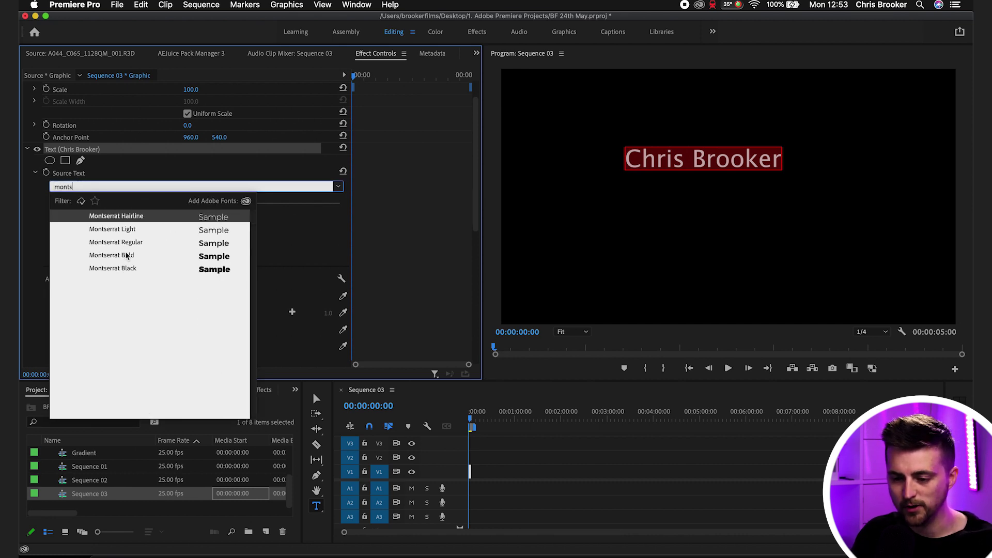
left_click(125, 255)
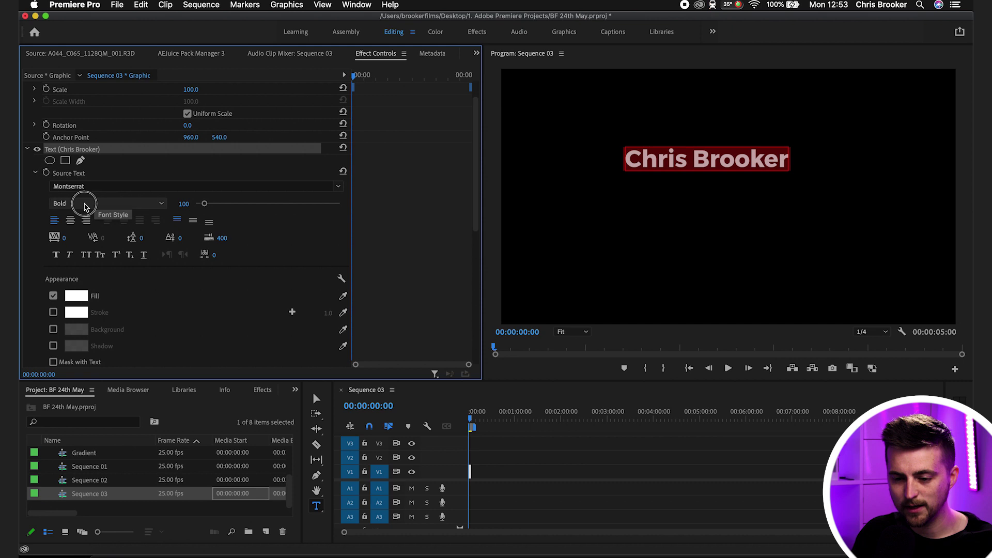
left_click(82, 203)
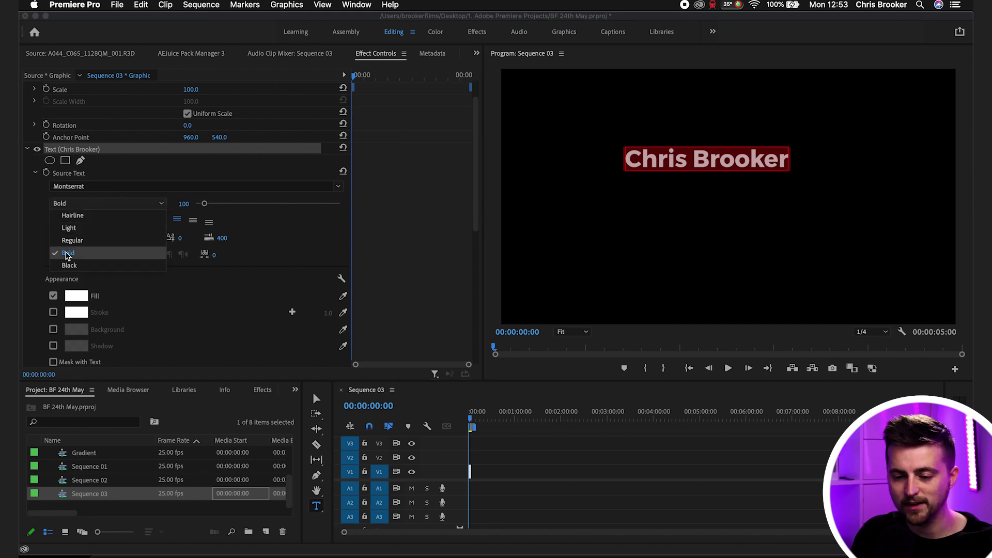
left_click(70, 241)
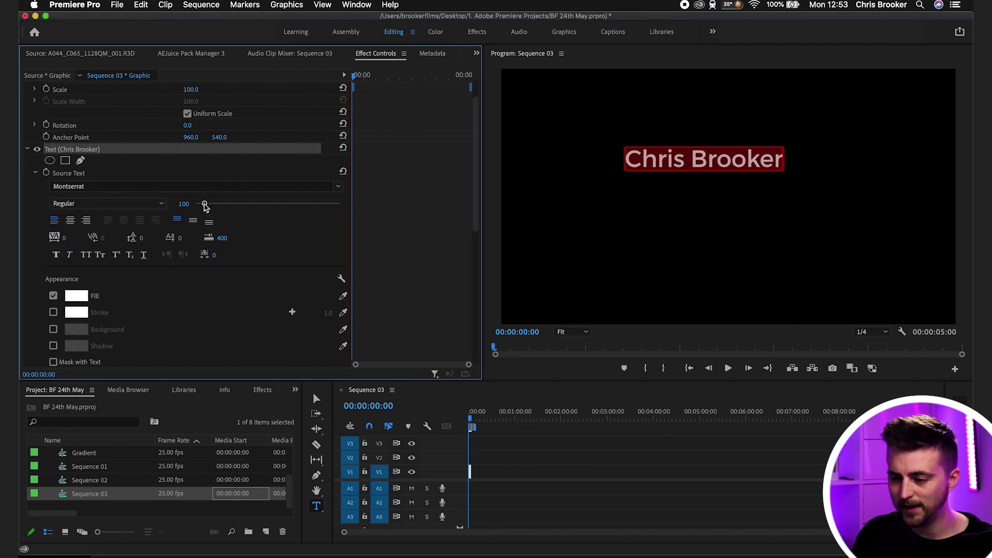
left_click_drag(204, 204, 207, 205)
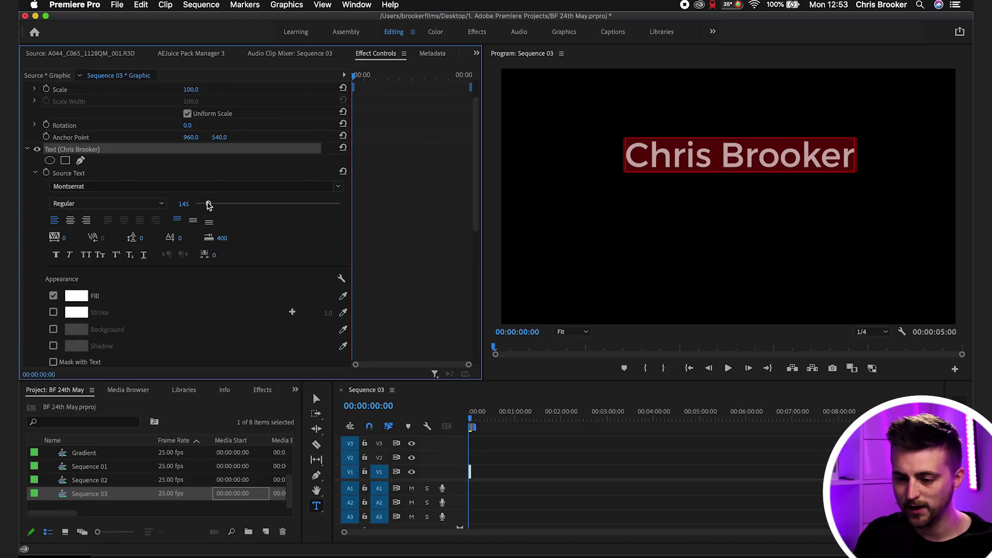
left_click_drag(209, 205, 211, 205)
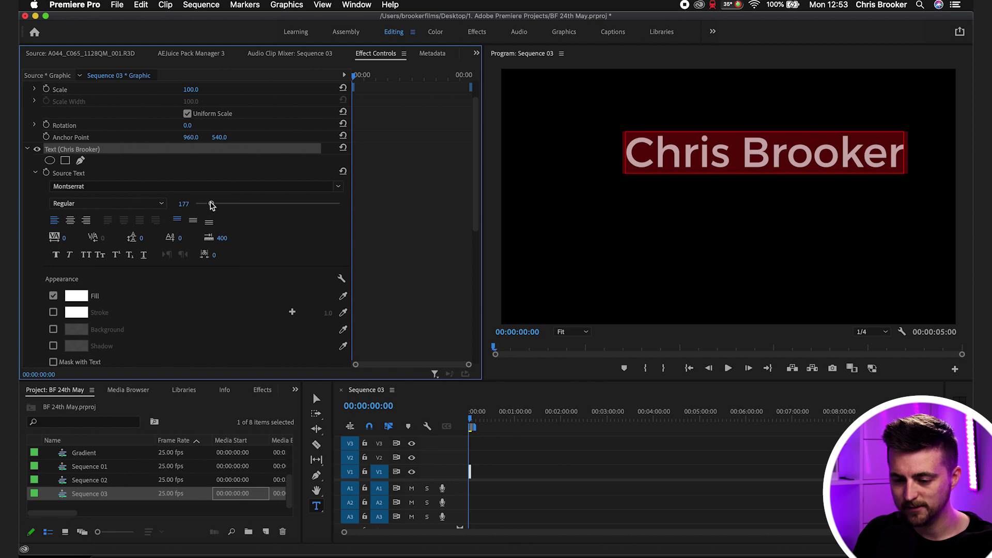
- Keep the title's fill colour white and collapse the text layer settings
scroll(365, 246, "down", 3)
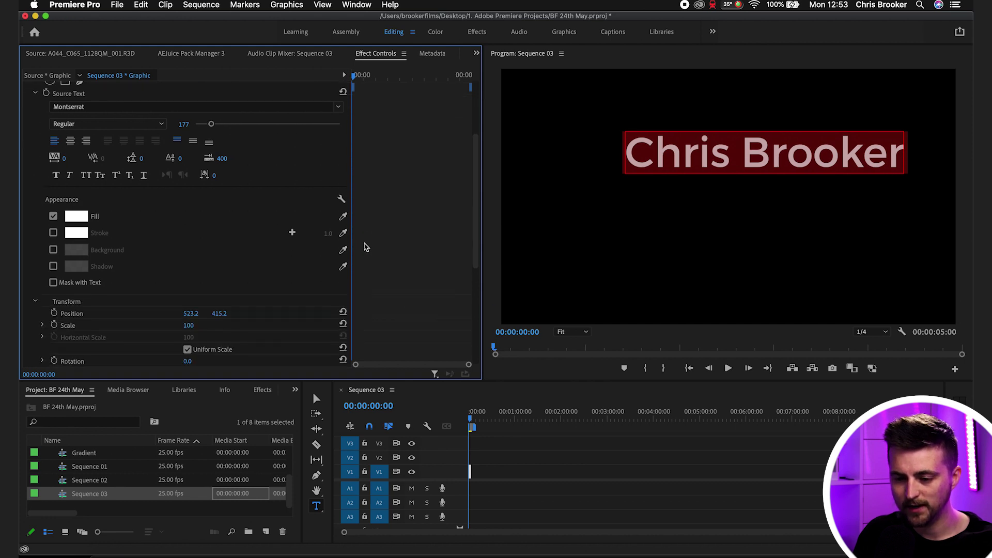
left_click(79, 219)
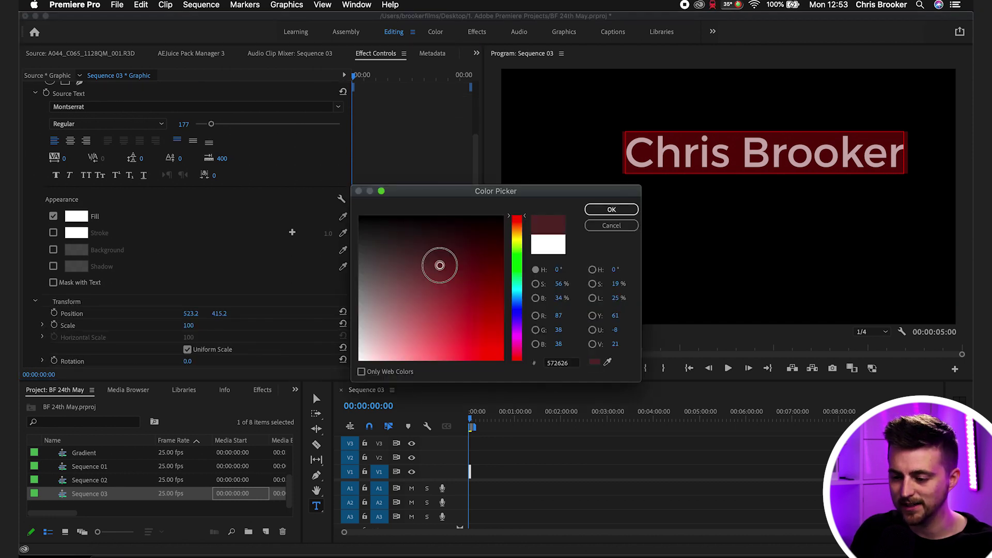
left_click_drag(421, 316, 360, 360)
left_click(611, 209)
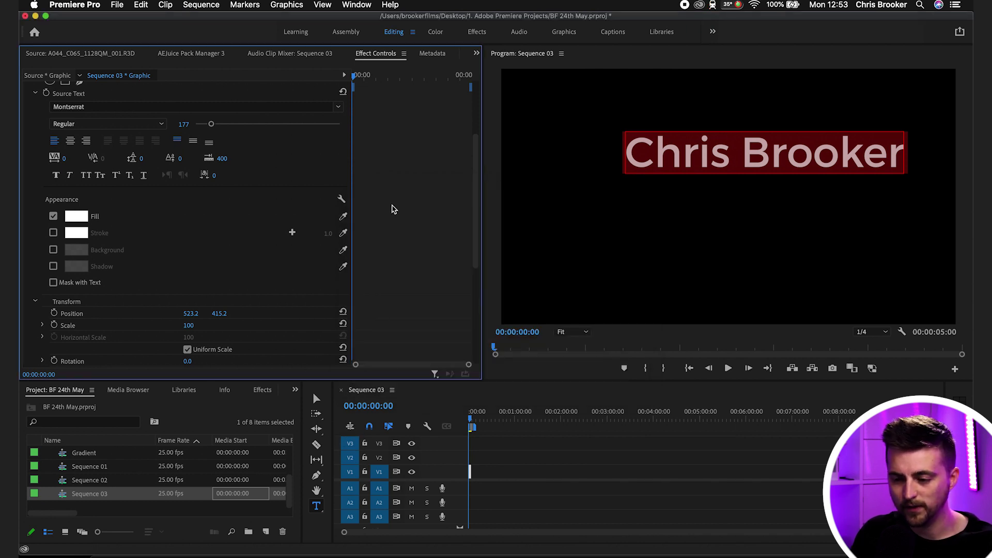
scroll(388, 223, "up", 4)
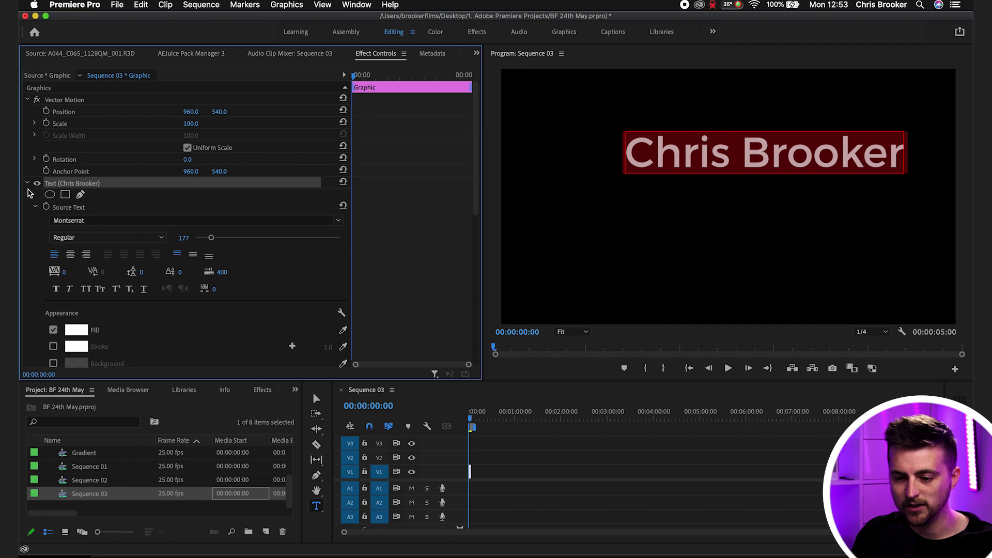
left_click(28, 184)
- Move the name title left and down in the frame
left_click(663, 440)
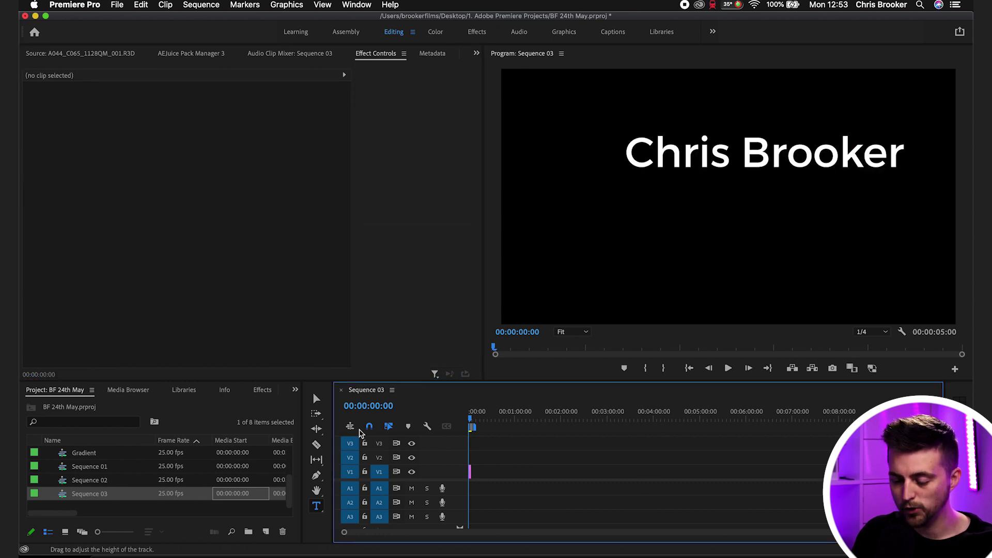
left_click(316, 398)
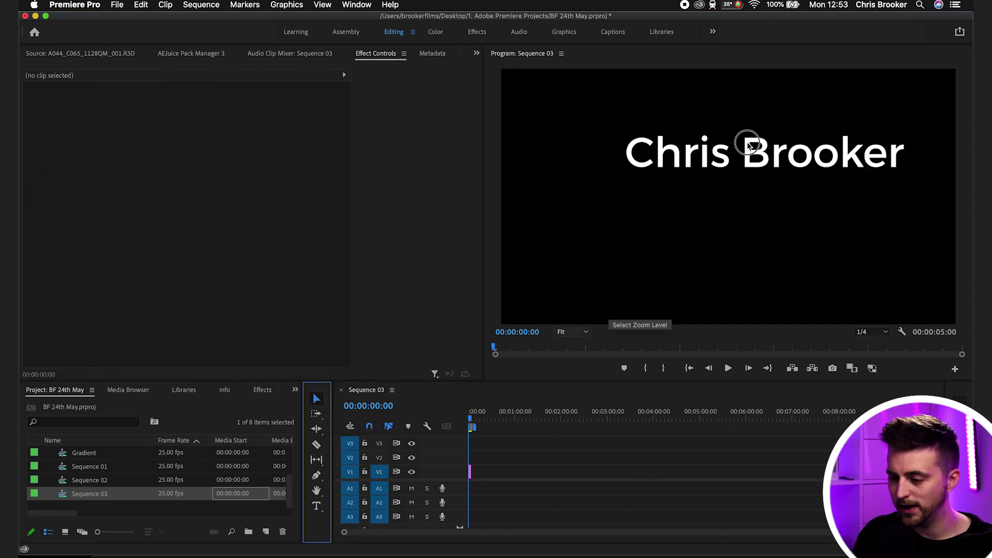
left_click_drag(749, 145, 721, 163)
left_click(549, 470)
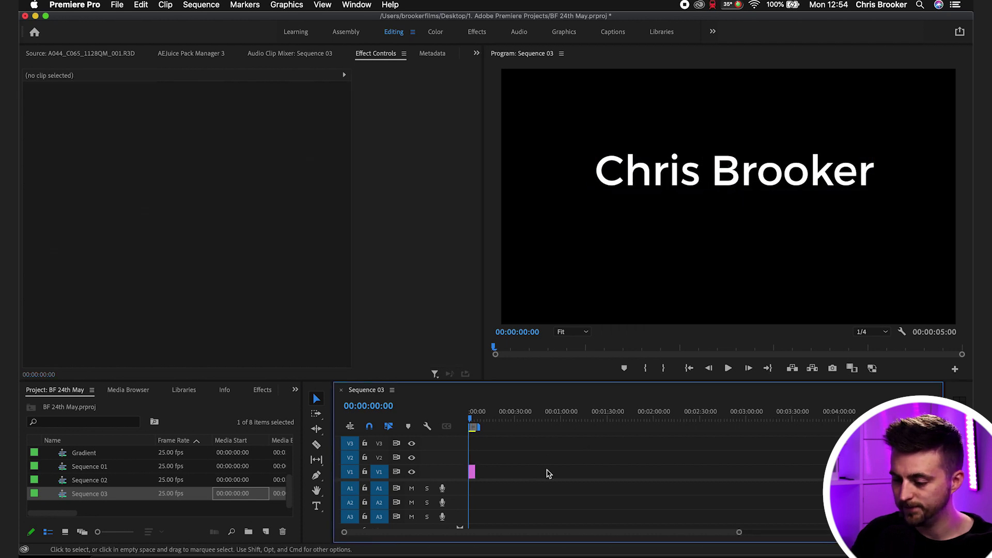
key("backslash")
- Add a 'Videographer' title below the name and reduce its font size to 95
left_click(315, 507)
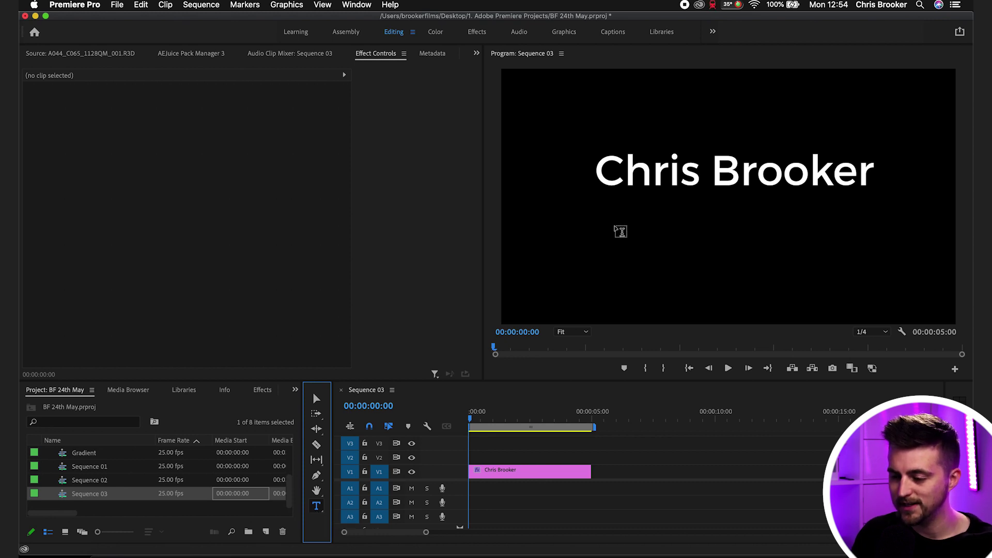
left_click(608, 228)
type("Videogrp")
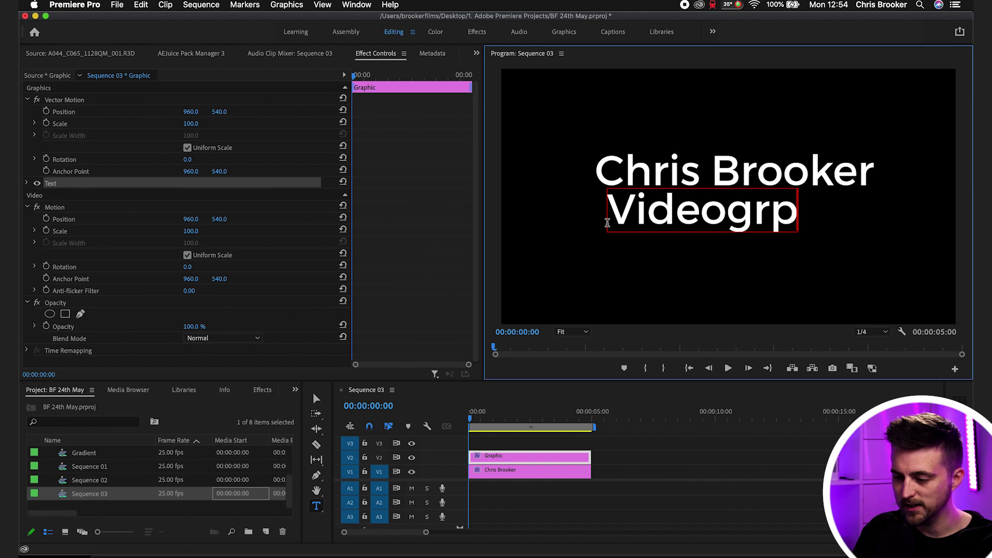
key("BackSpace")
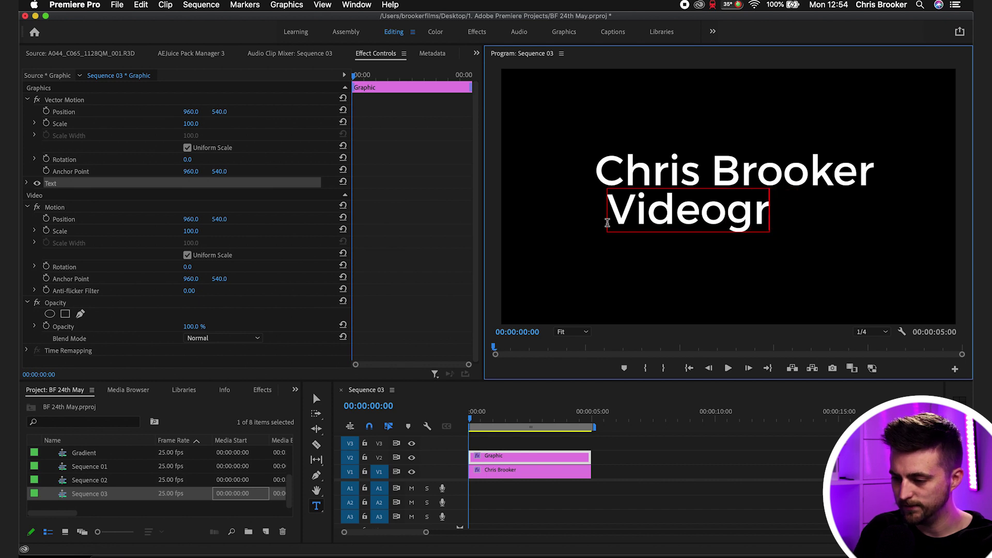
type("apher")
key("super+a")
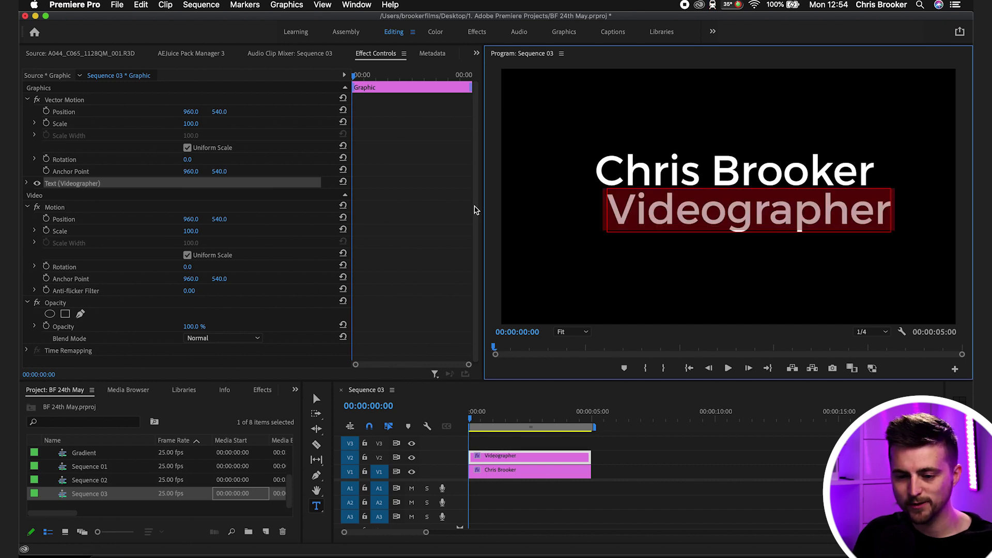
left_click(27, 184)
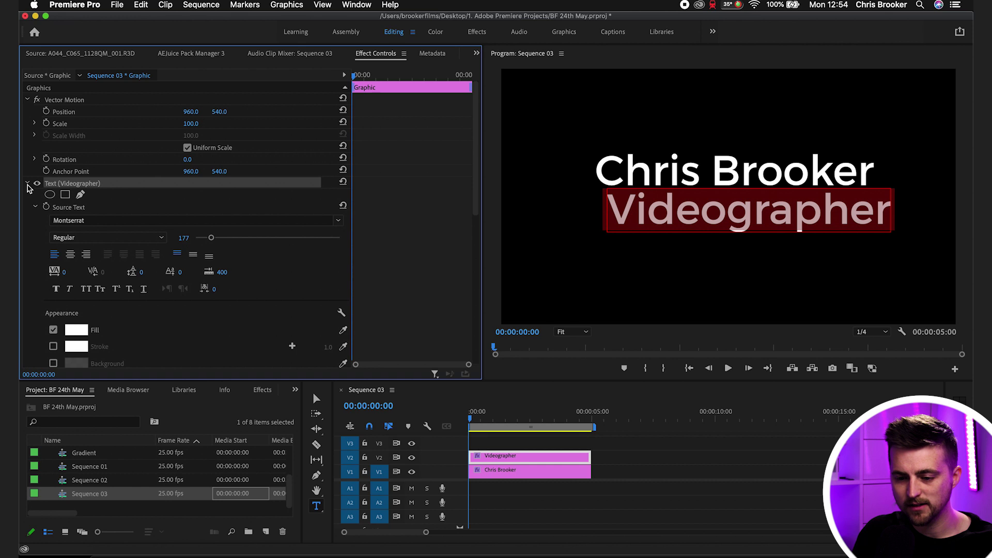
left_click_drag(208, 241, 204, 240)
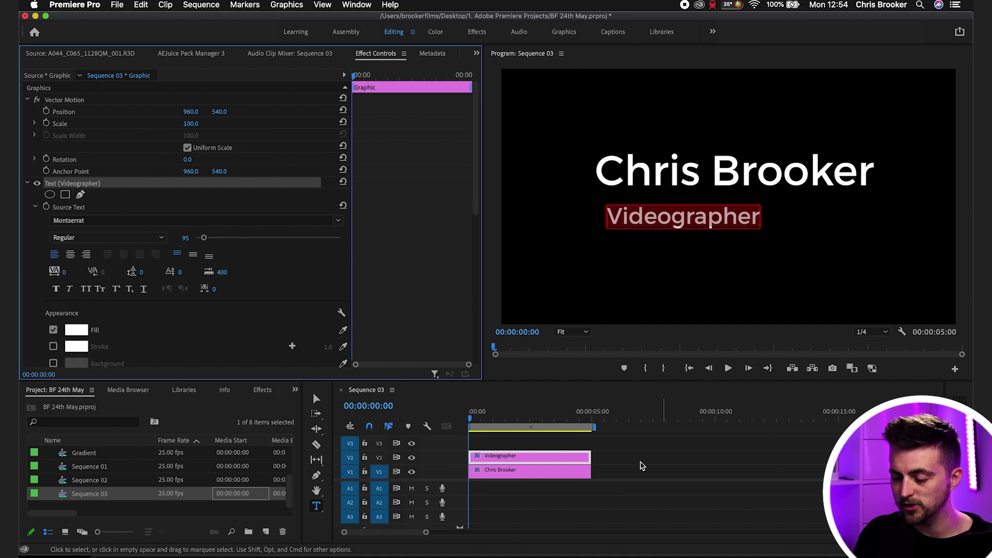
- Move the Videographer text up to sit closely under the name
left_click(642, 465)
left_click(537, 463)
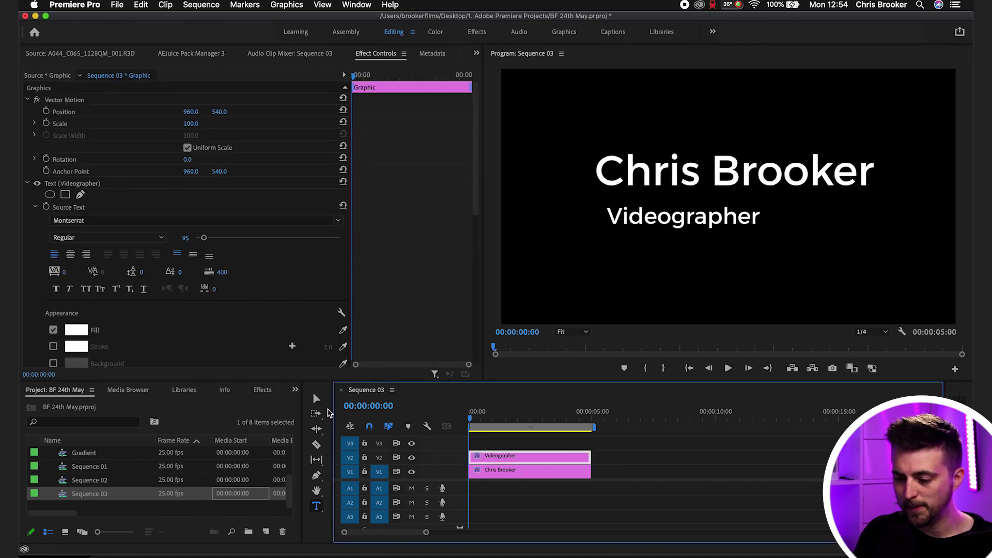
left_click(316, 398)
left_click_drag(672, 220, 663, 207)
left_click(674, 485)
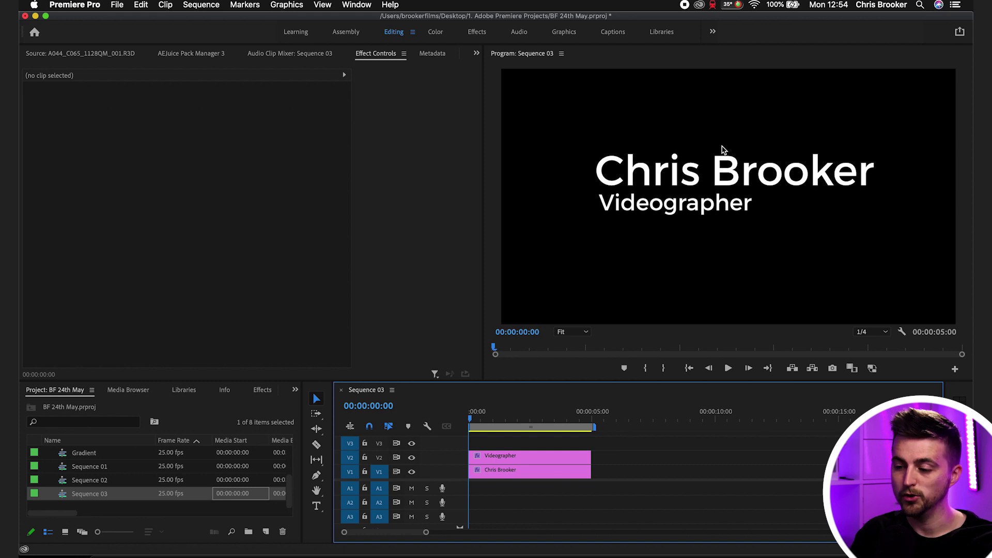
- Move both title clips up one track onto V3 and V4
scroll(445, 495, "up", 1)
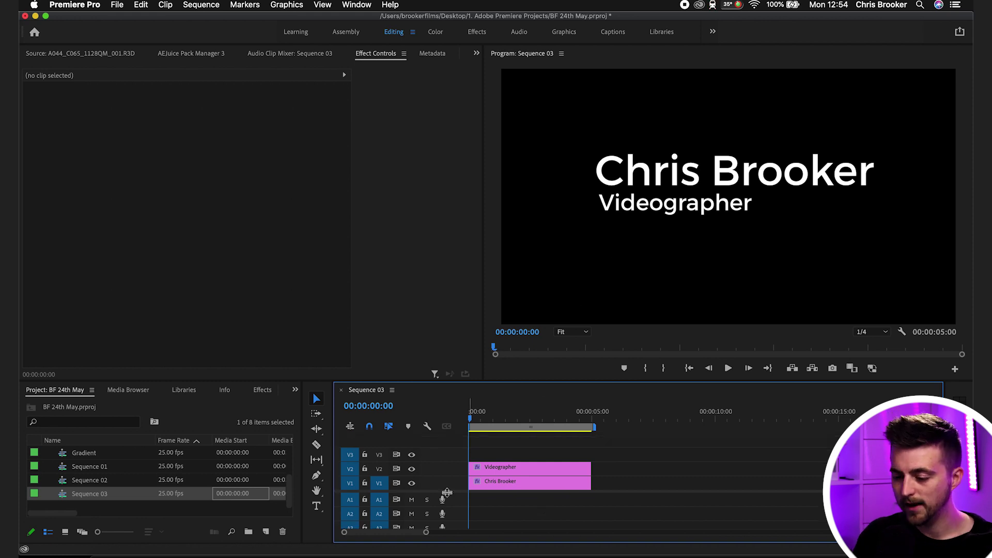
left_click(628, 454)
left_click_drag(628, 453, 486, 457)
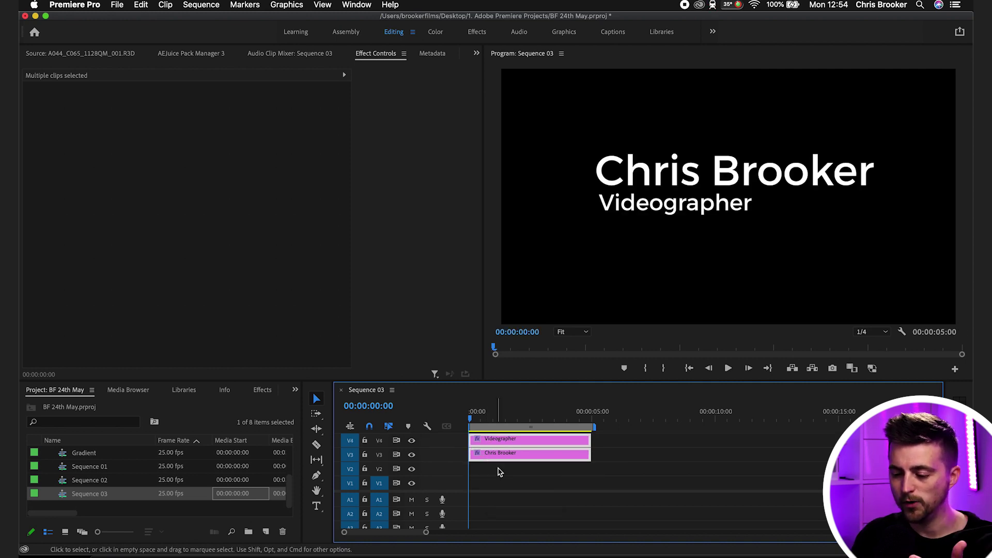
left_click(499, 472)
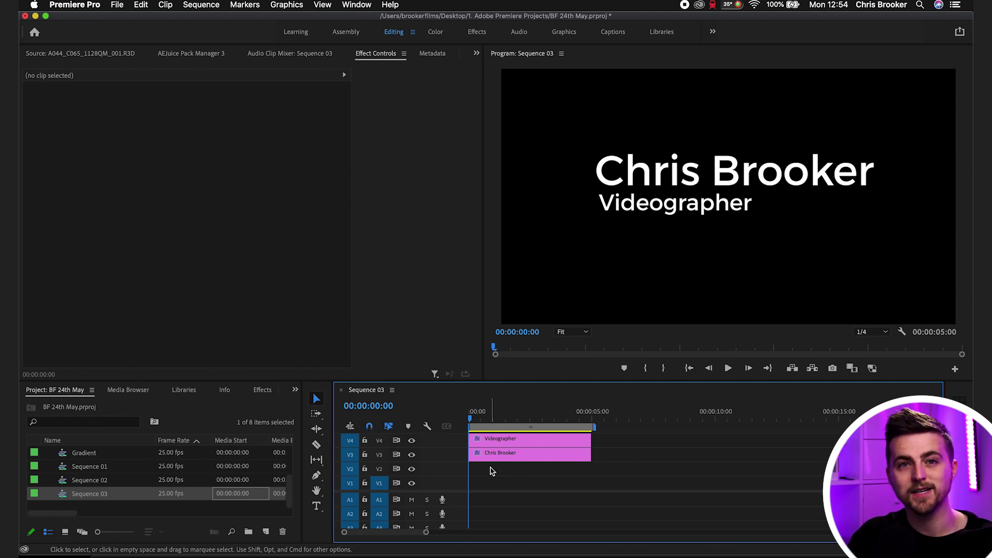
left_click(59, 393)
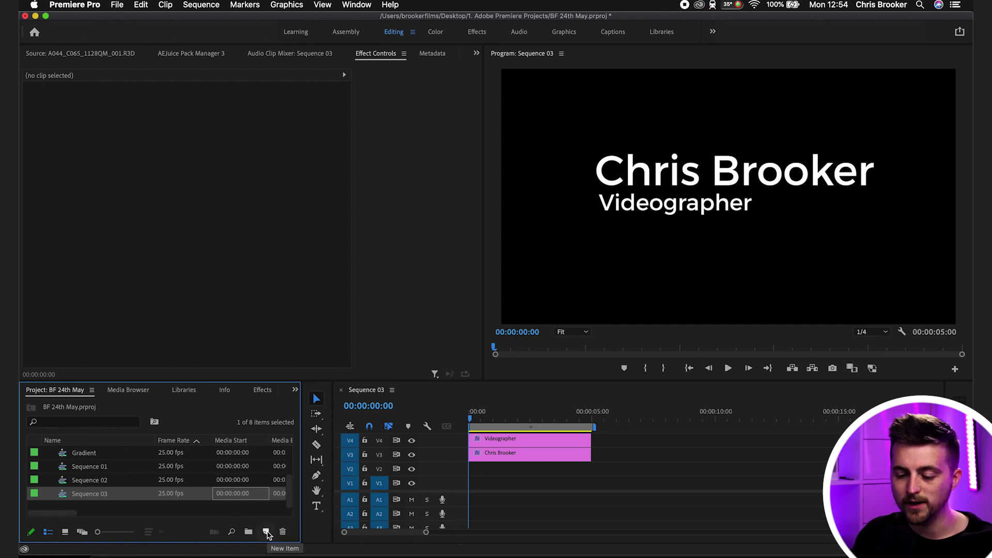
- Create a new Color Matte item with 1920×1080 video settings
left_click(266, 532)
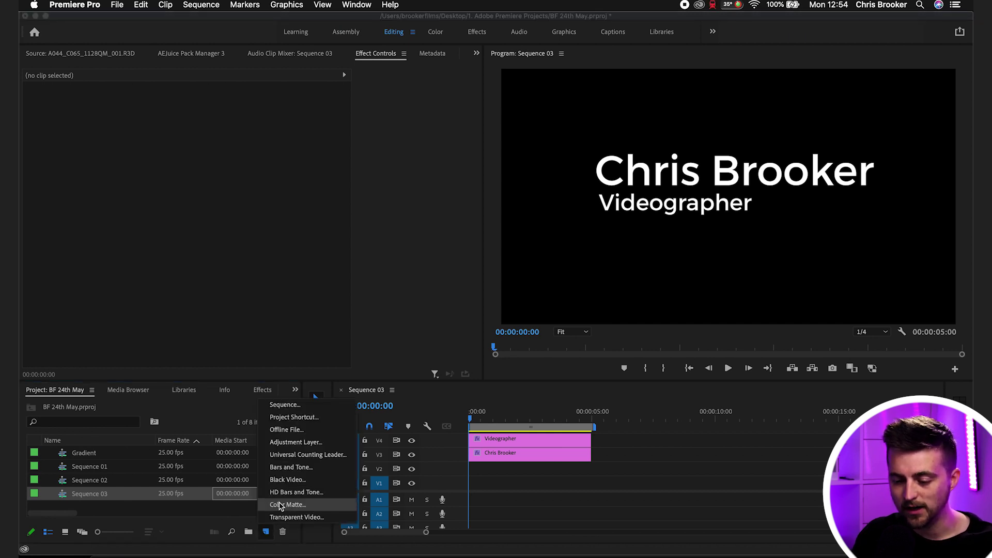
left_click(148, 493)
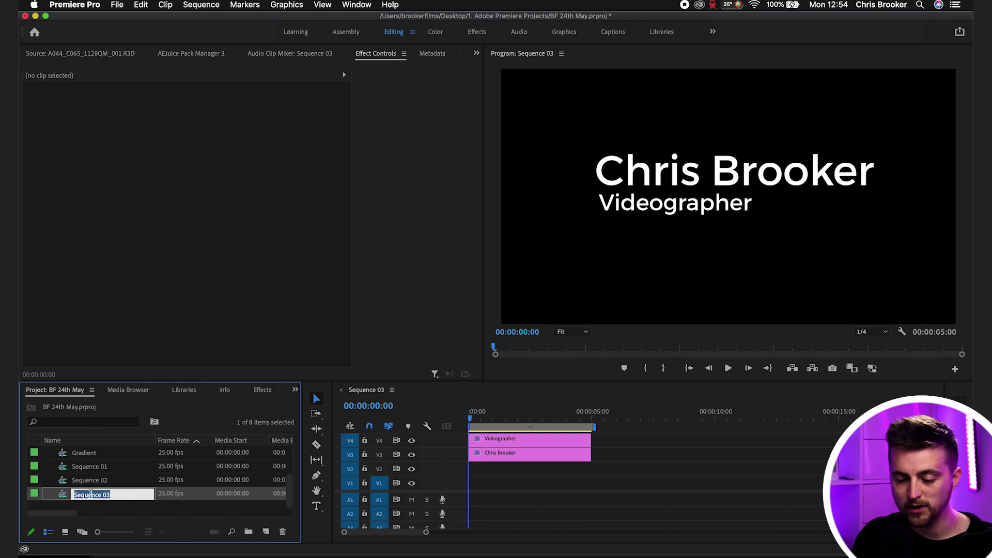
left_click(63, 504)
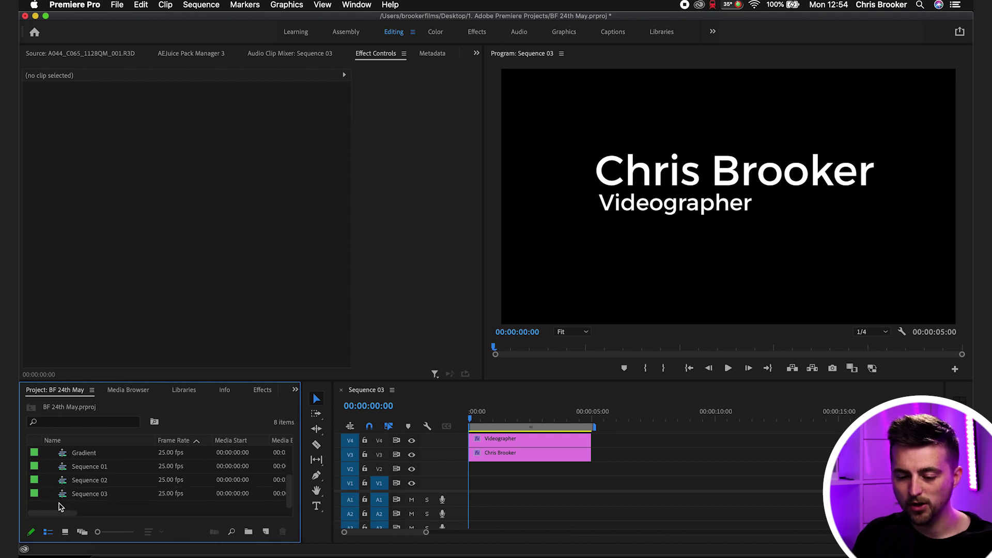
right_click(60, 503)
mouse_move(138, 391)
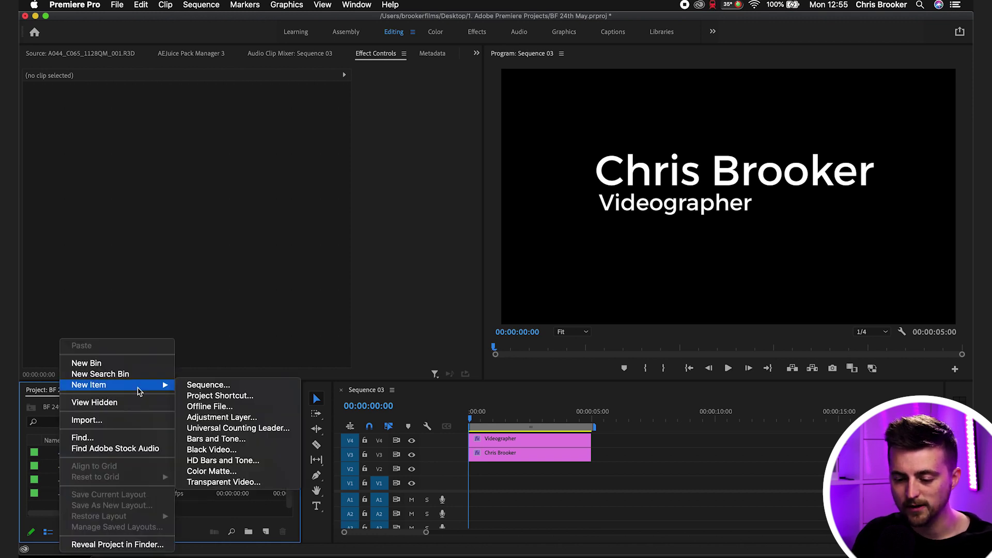
left_click(207, 472)
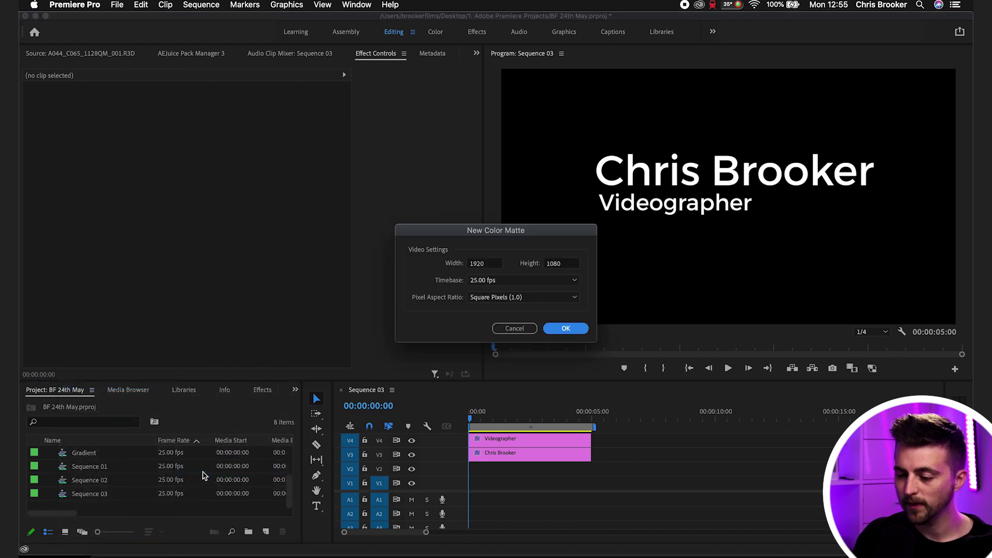
left_click(566, 328)
- Make the matte blue, keep the name Color Matte, and place it on V1
mouse_move(399, 243)
left_mouse_down()
mouse_move(509, 334)
mouse_move(491, 352)
mouse_move(516, 320)
mouse_move(513, 304)
mouse_move(471, 323)
mouse_move(481, 334)
left_mouse_up()
left_click(612, 209)
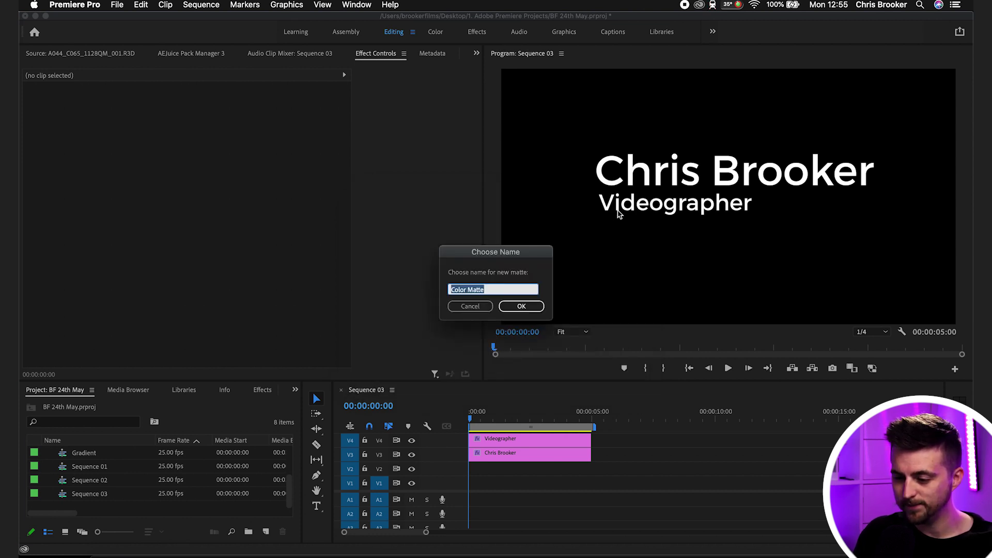
left_click(521, 306)
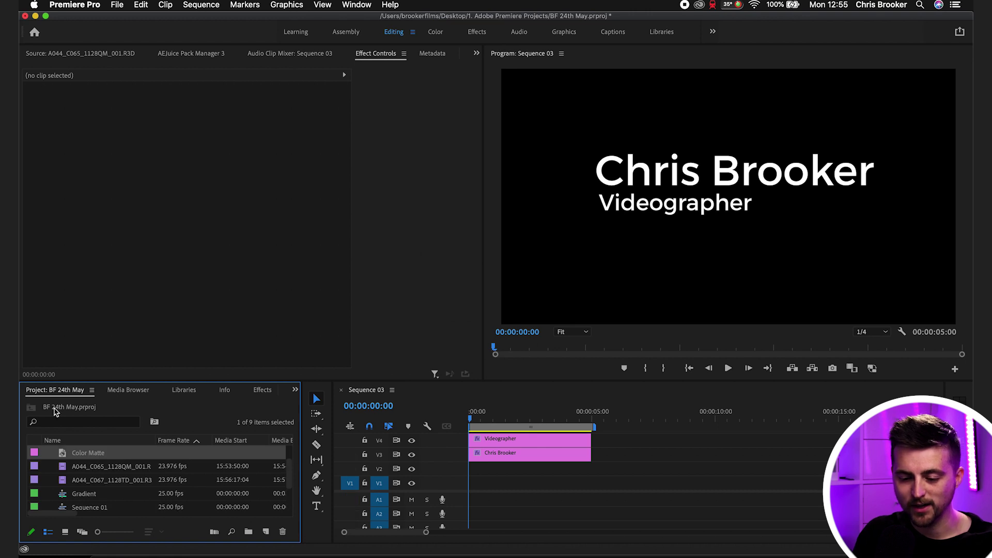
left_click_drag(86, 452, 559, 483)
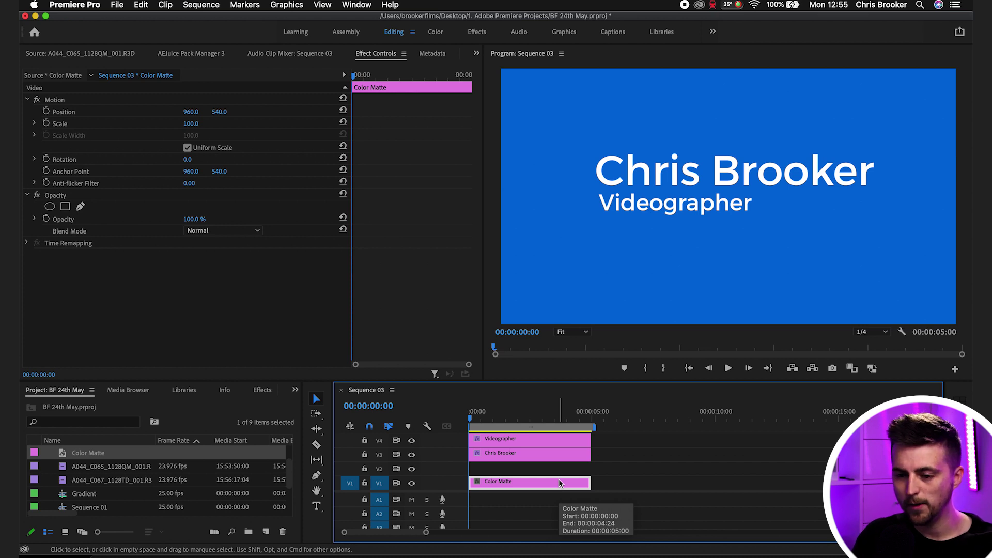
- Show the Color Matte's Motion properties in Effect Controls, selecting its Scale
left_click(376, 54)
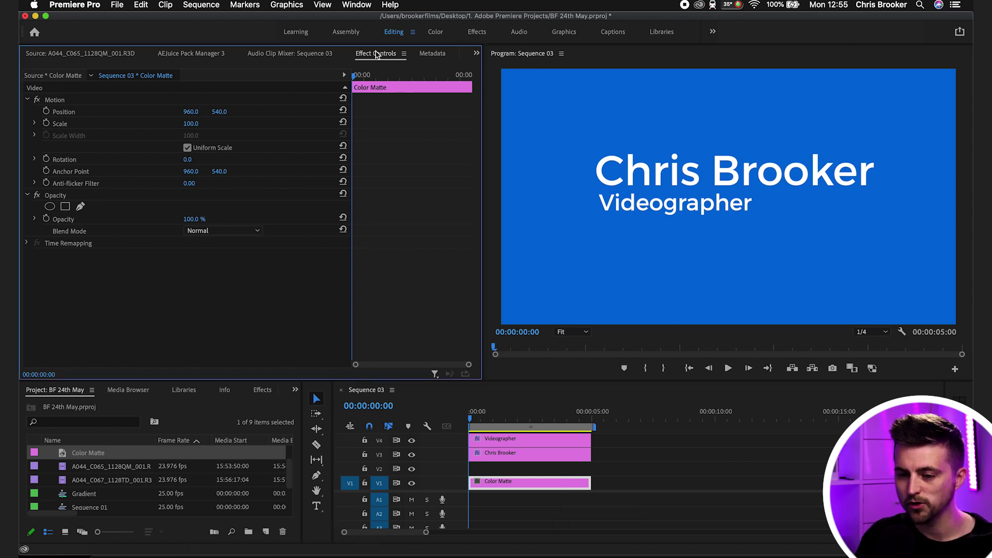
left_click(56, 101)
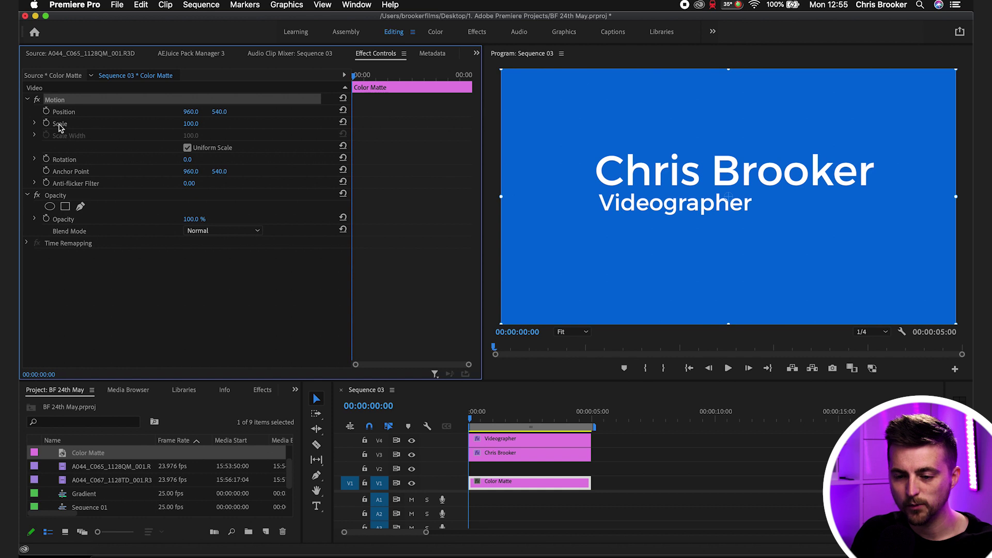
left_click(60, 125)
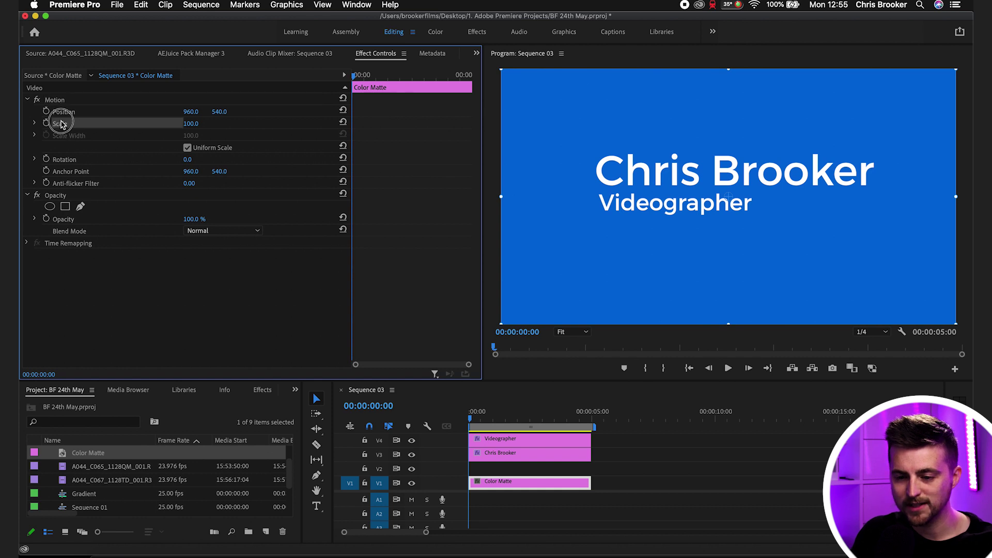
left_click(191, 154)
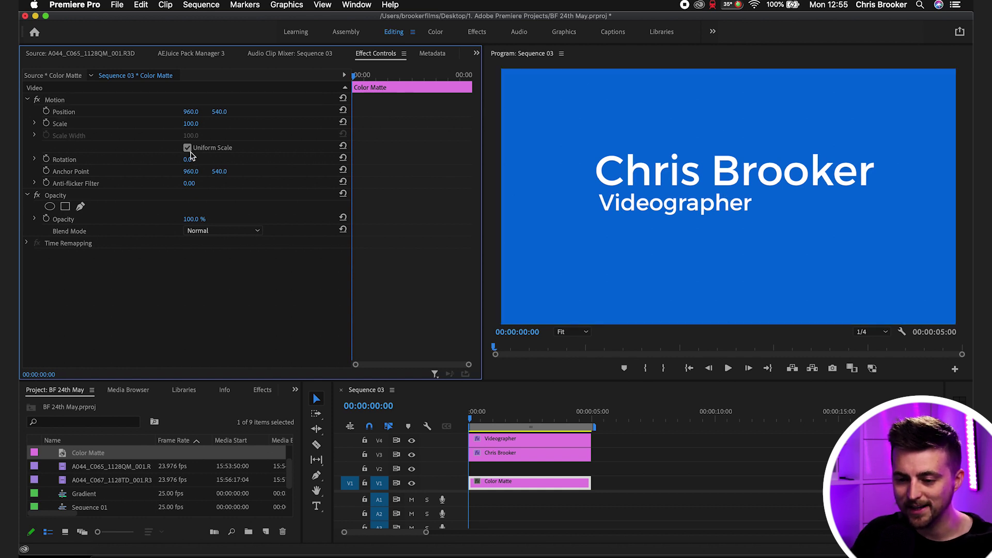
- Uncheck Uniform Scale and set the matte to Height 15, Width 68, Position 1011, 429
left_click(187, 147)
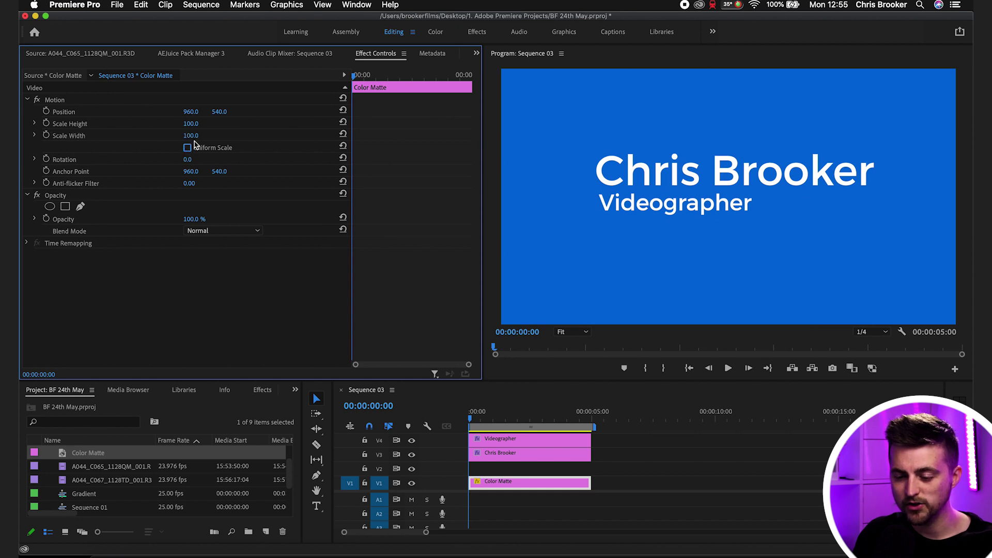
mouse_move(190, 124)
left_mouse_down()
mouse_move(147, 124)
mouse_move(194, 126)
mouse_move(149, 135)
mouse_move(200, 136)
left_mouse_up()
key("super+z")
key("super+z")
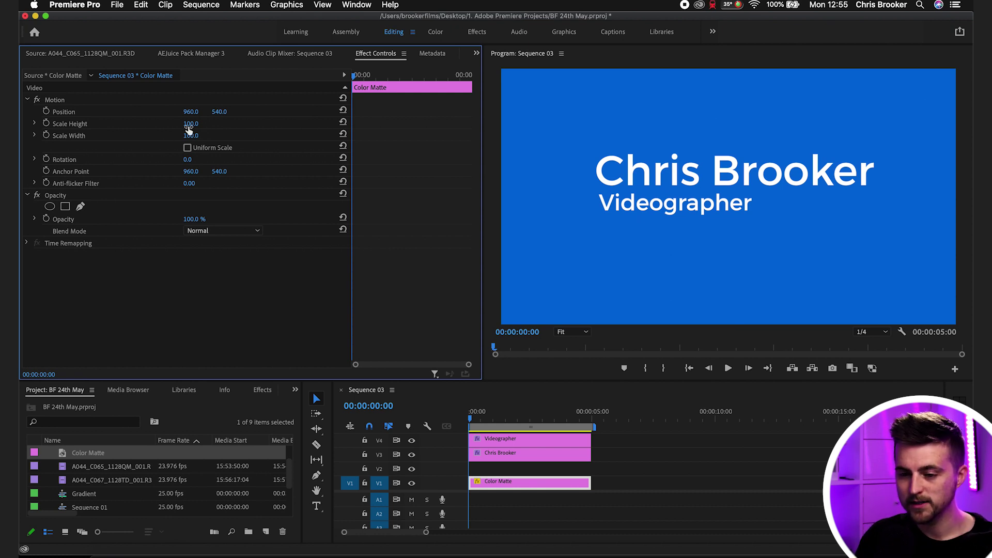
mouse_move(191, 128)
left_mouse_down()
mouse_move(150, 127)
mouse_move(182, 135)
mouse_move(217, 111)
mouse_move(164, 111)
mouse_move(186, 124)
mouse_move(183, 135)
left_mouse_up()
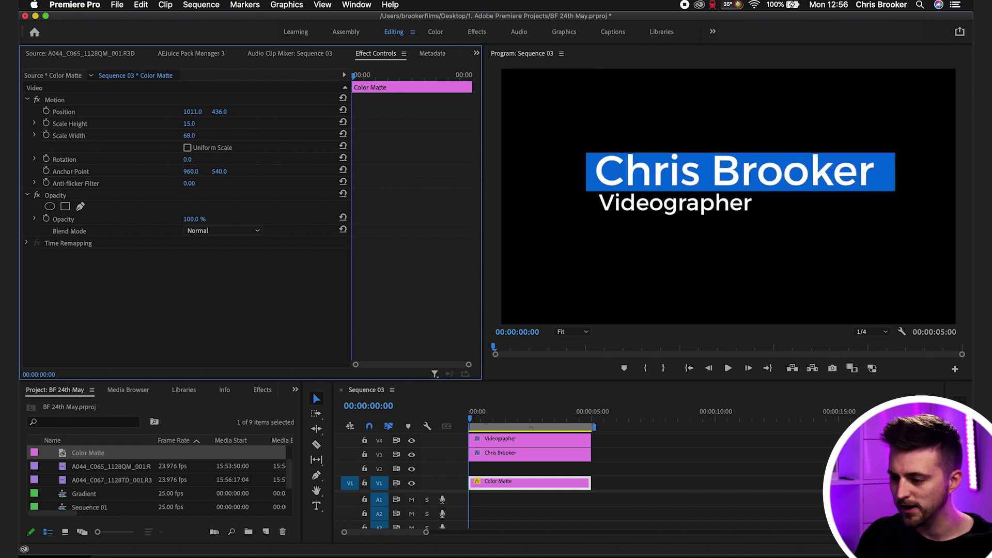
left_click_drag(225, 112, 221, 112)
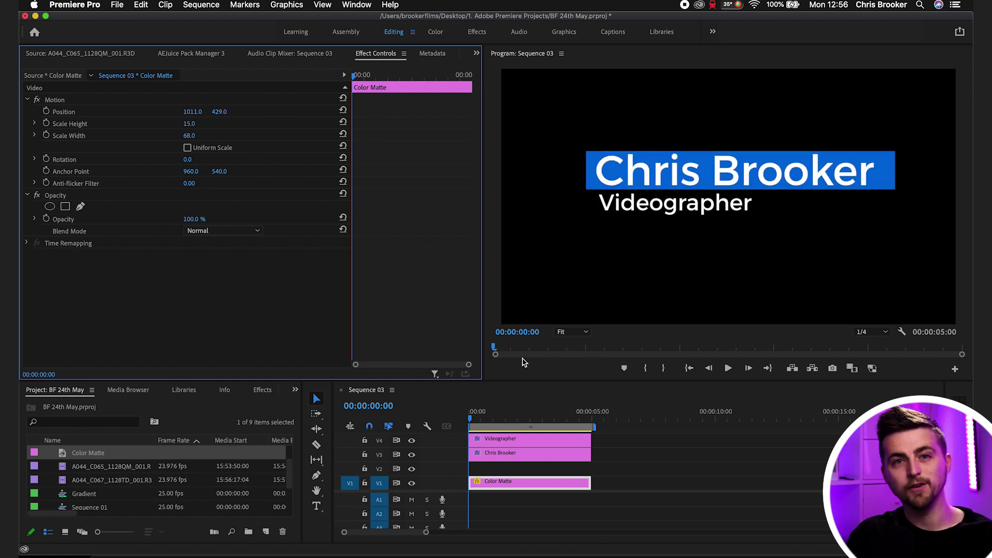
- Duplicate the V1 Color Matte onto V2 above the original
left_click(507, 484)
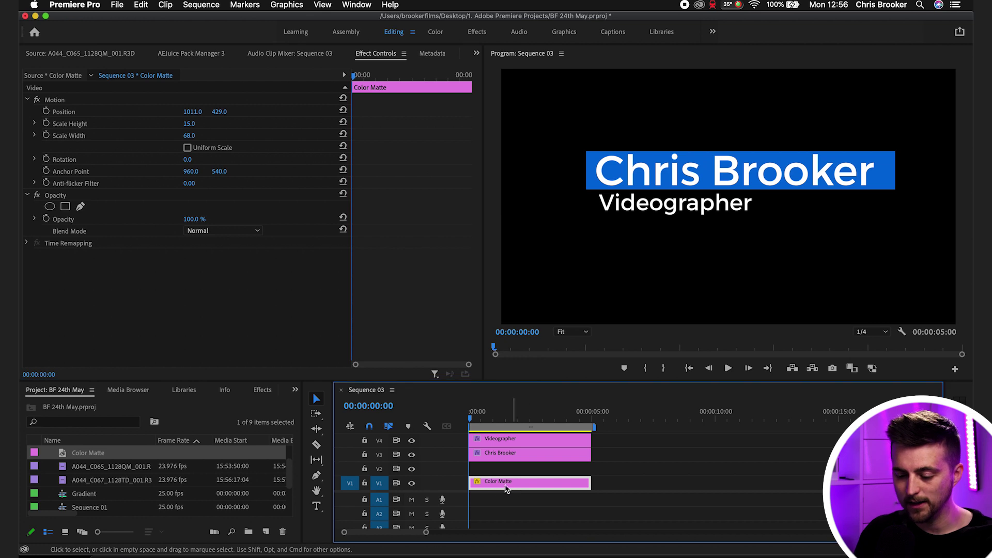
left_click(620, 419)
key("super+v")
key("super+z")
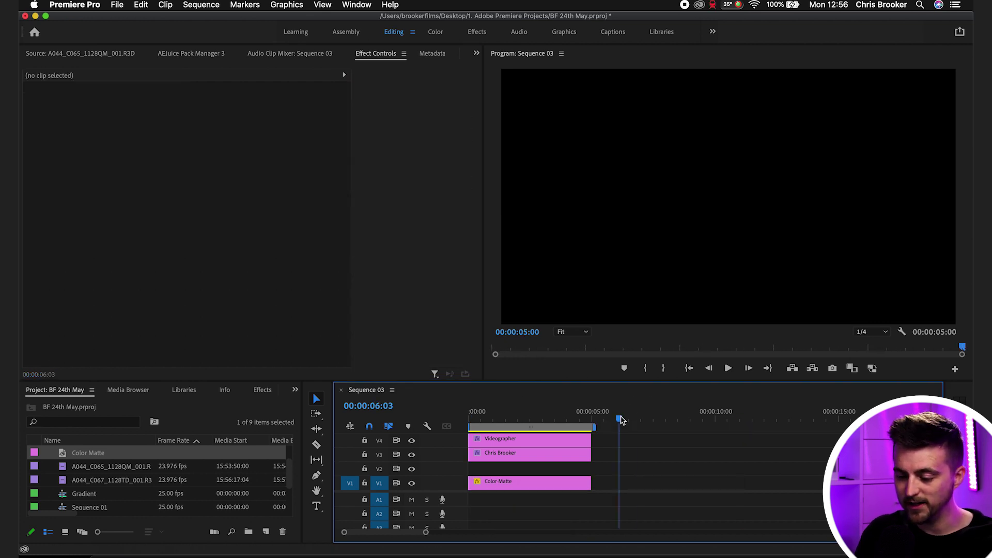
left_click(537, 489)
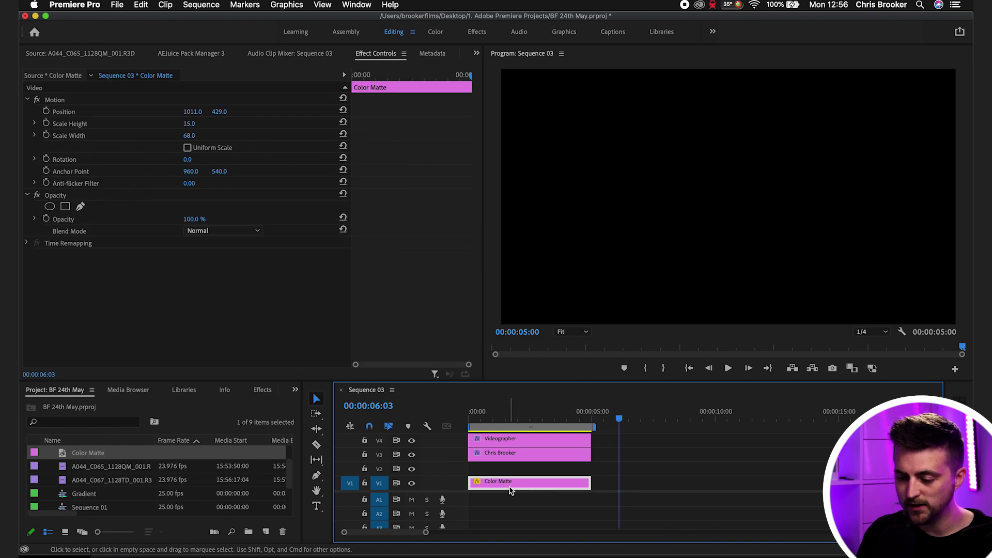
left_click_drag(509, 490, 493, 469)
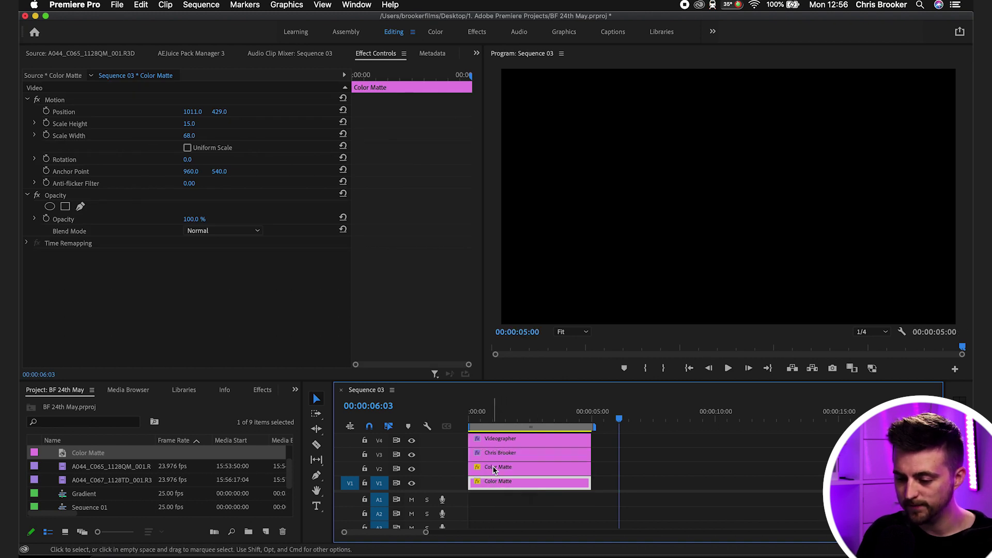
left_click(533, 412)
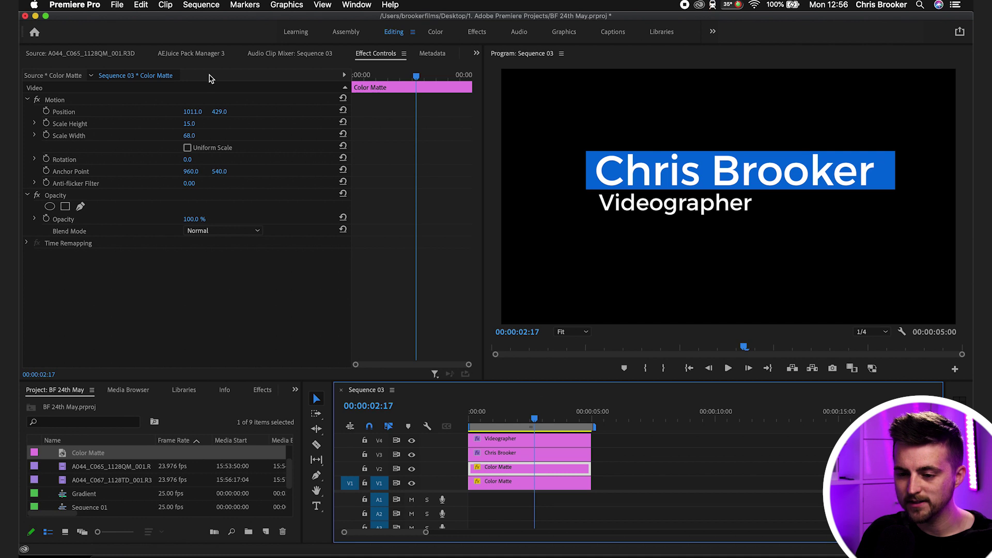
- Move the copied bar down to Y 566 and set Scale Height 11, Width 40
left_click_drag(220, 112, 291, 111)
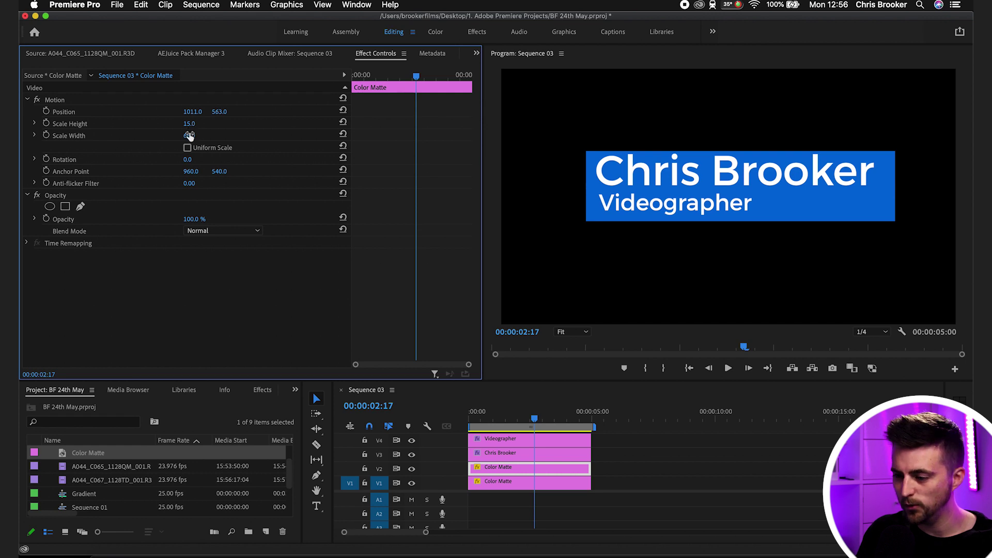
mouse_move(189, 135)
left_mouse_down()
mouse_move(199, 136)
mouse_move(199, 124)
left_mouse_up()
key("Down")
key("Down")
key("Down")
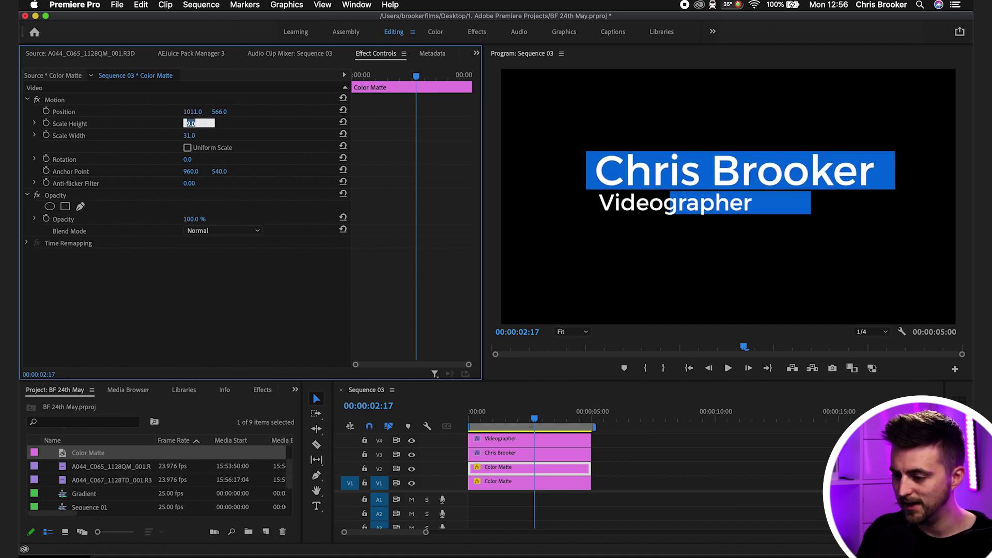
type("11")
key("Return")
left_click_drag(189, 136, 195, 112)
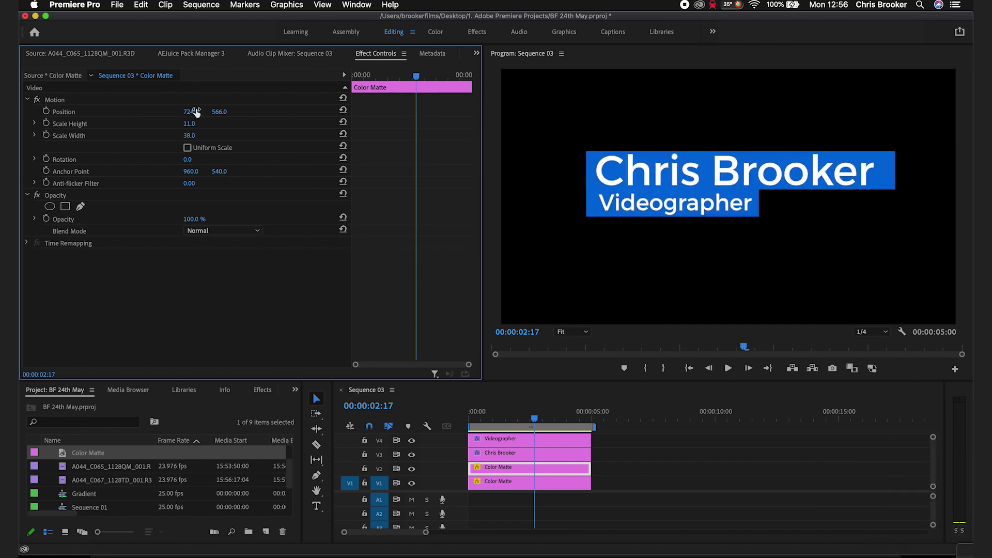
type("40")
key("Return")
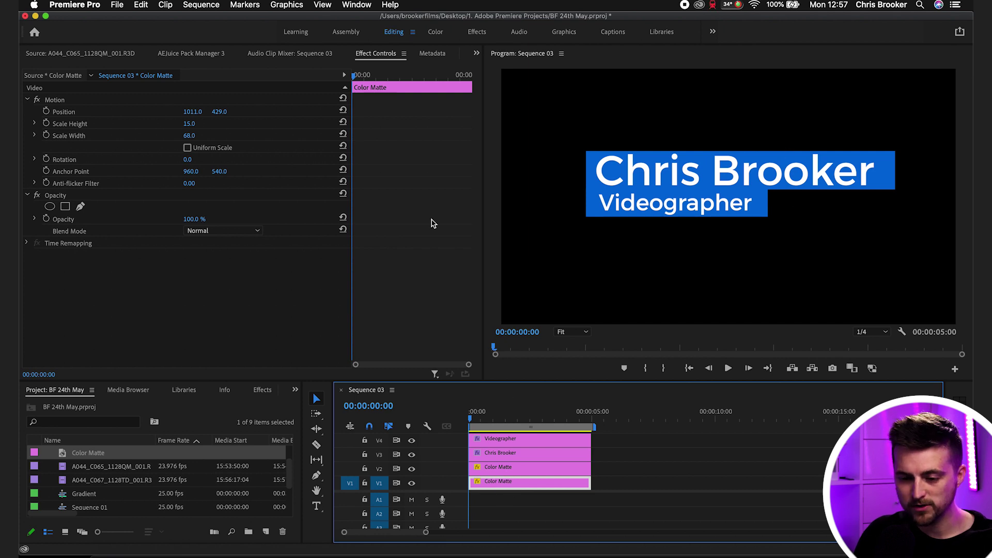
- Draw a four-point freeform mask around the blue bars on the upper matte
double_click(497, 489)
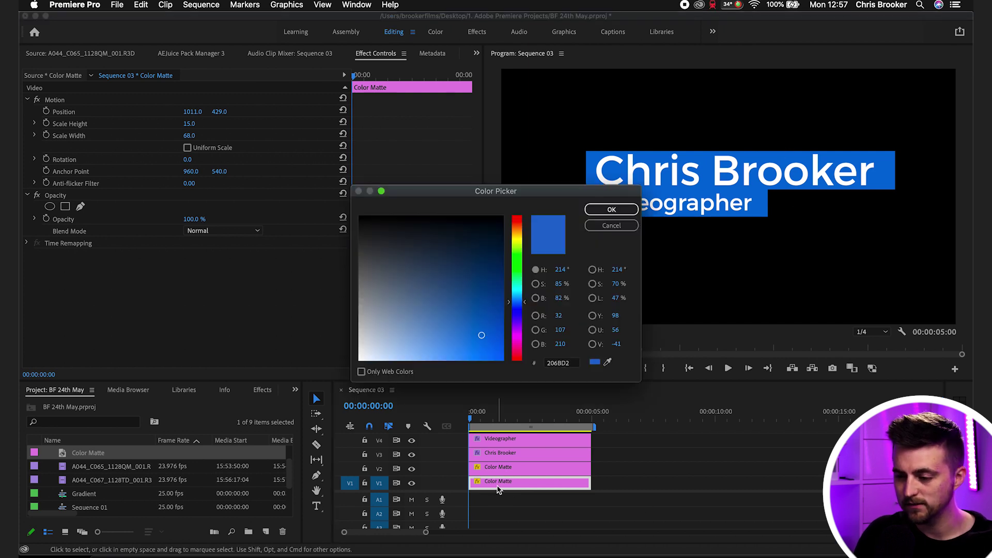
left_click(618, 234)
left_click(55, 202)
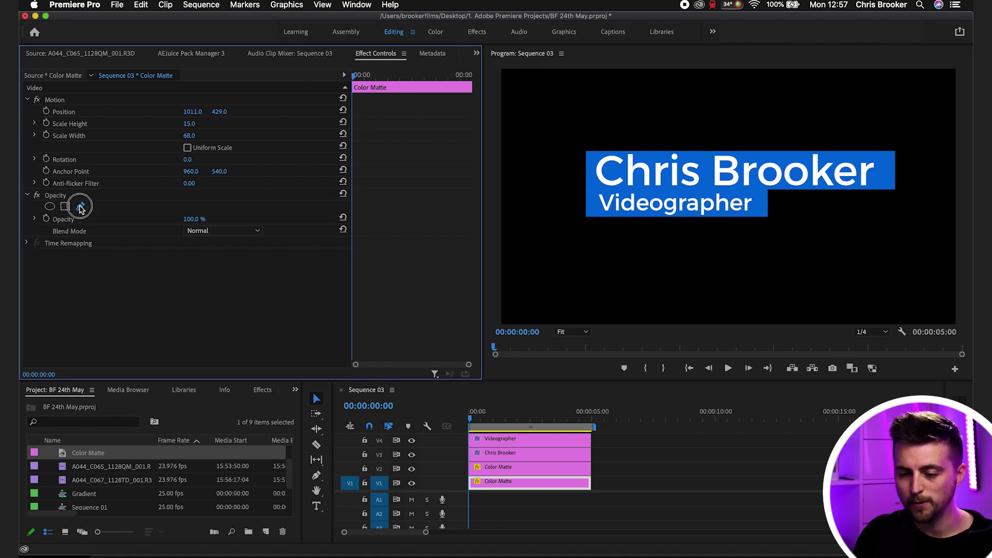
left_click(80, 207)
left_click(557, 125)
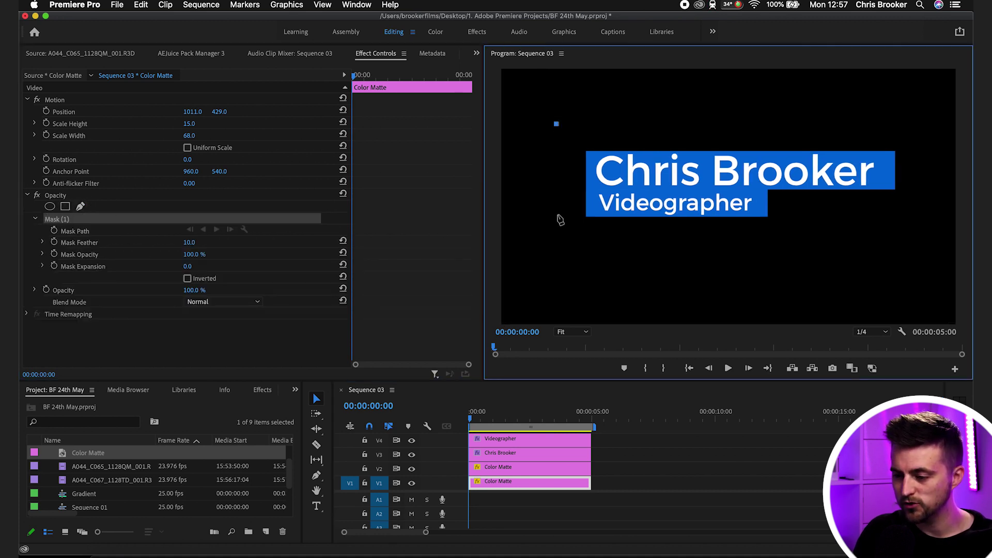
left_click(557, 222)
left_click(926, 221)
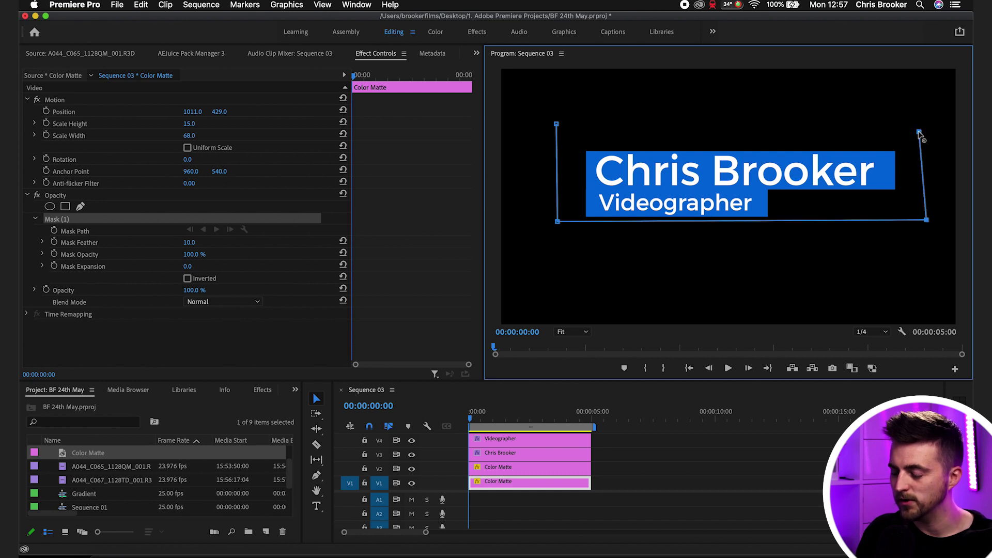
left_click(557, 125)
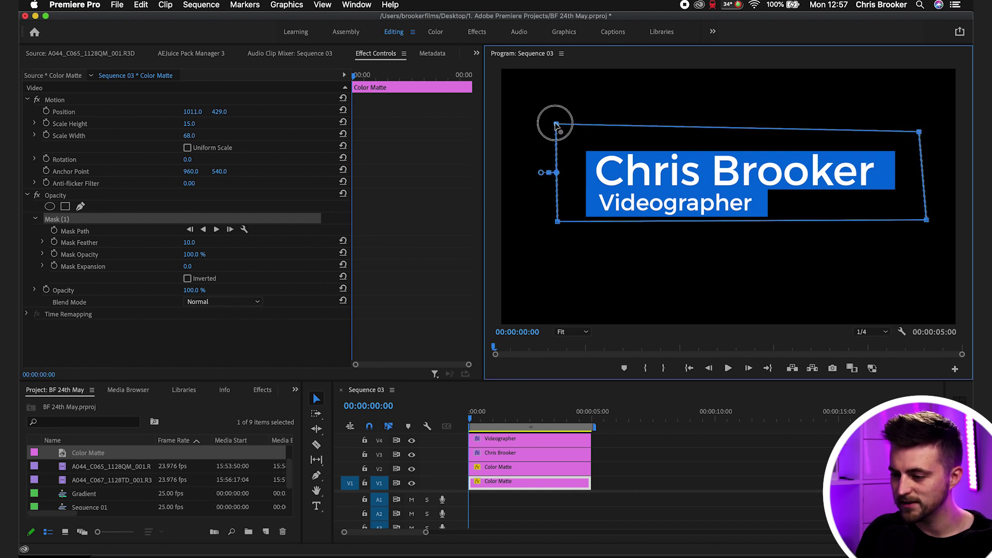
- Enable Mask Path animation and add a keyframe at 00:00:00:12
left_click(54, 231)
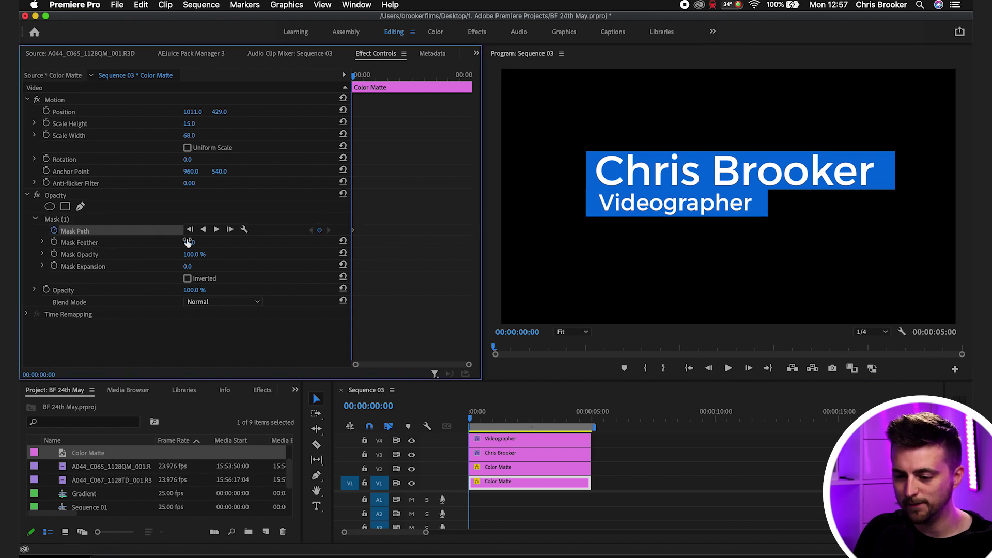
key("=")
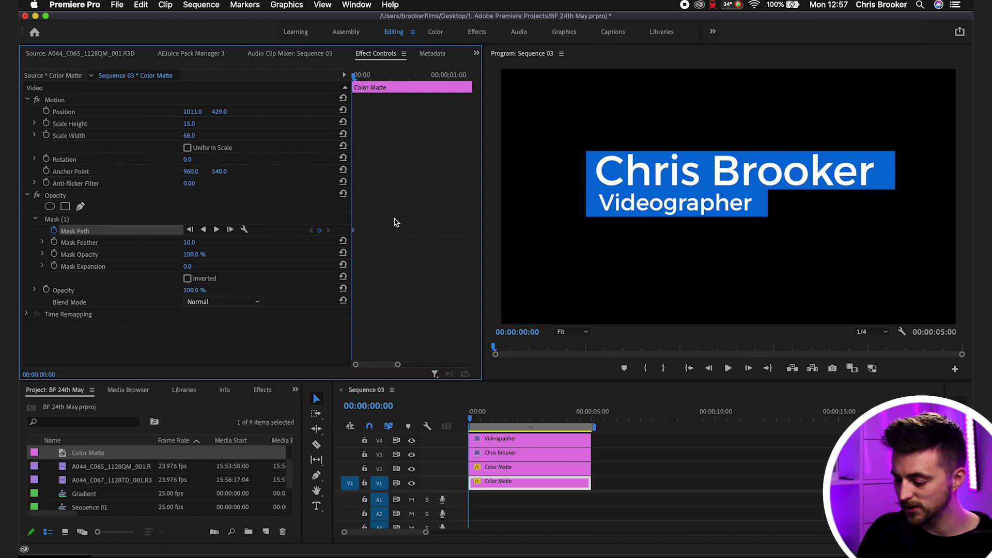
key("Right")
key("Right")
key("Right")
key("Right")
key("Right")
key("Right")
key("Right")
key("Right")
key("Right")
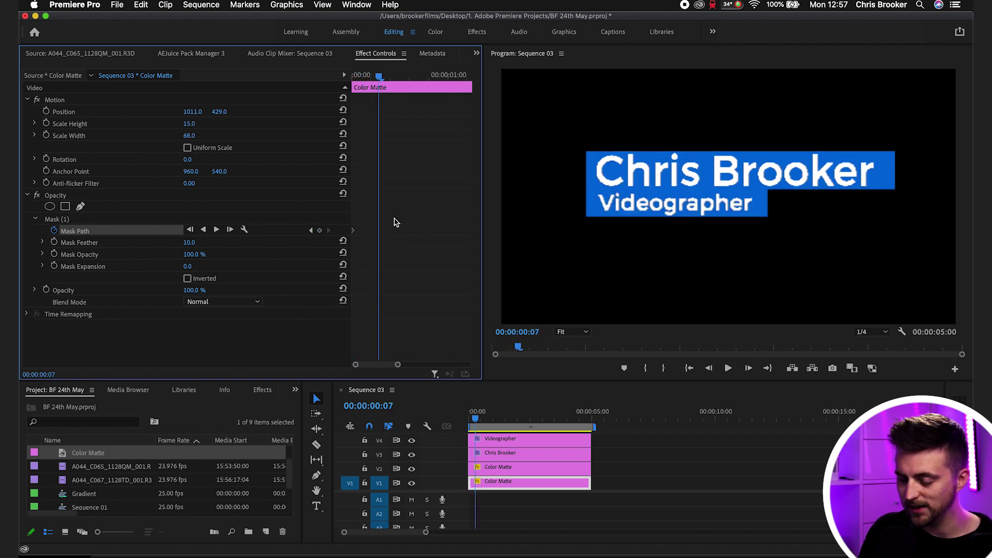
key("Right")
key("Right")
key("Right")
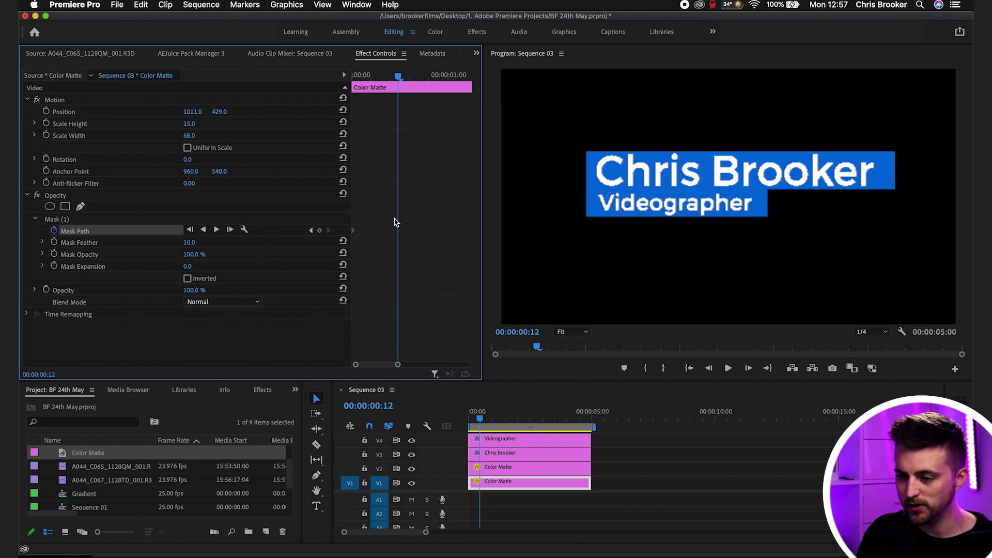
left_click_drag(368, 74, 398, 74)
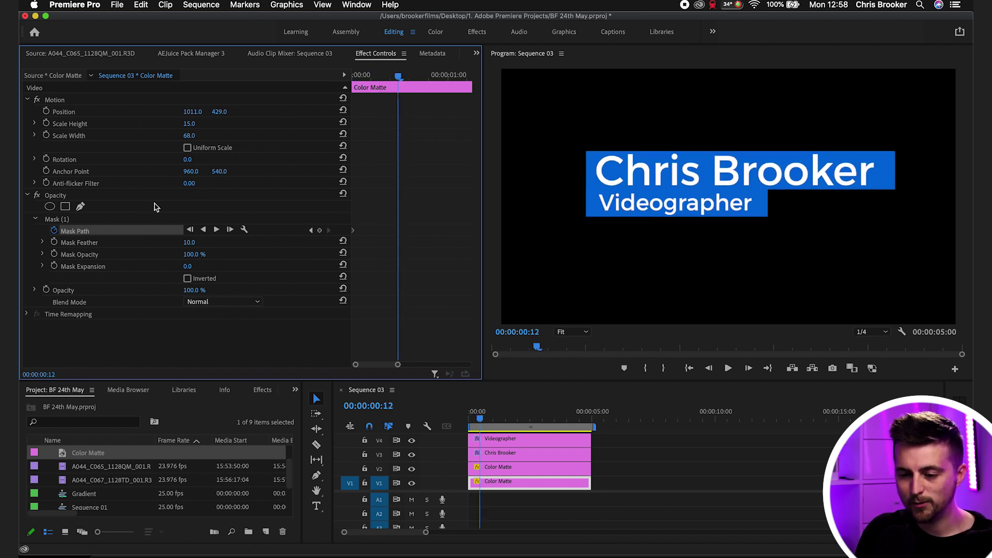
left_click(320, 230)
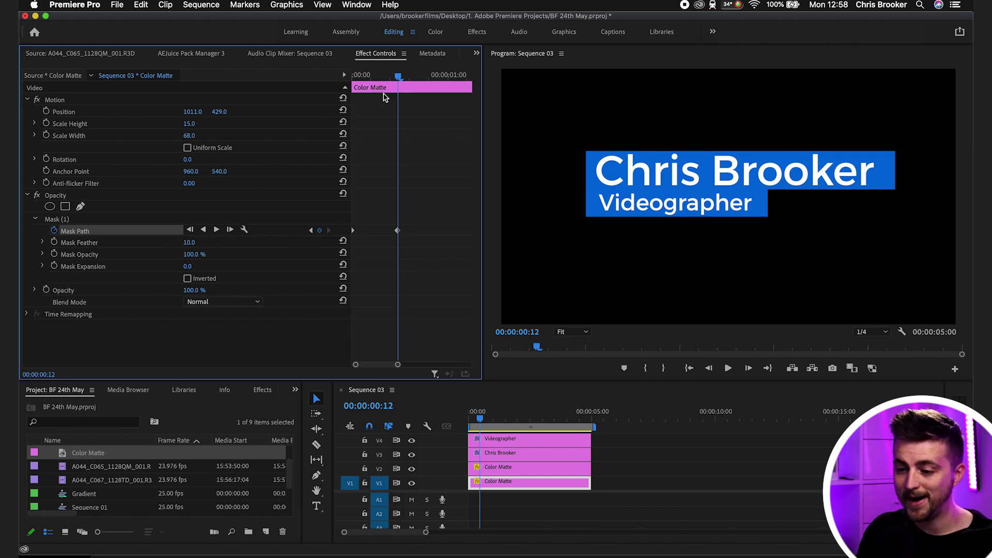
left_click_drag(392, 75, 356, 76)
- At the clip start, move the mask left so the name bar begins hidden
left_click(57, 219)
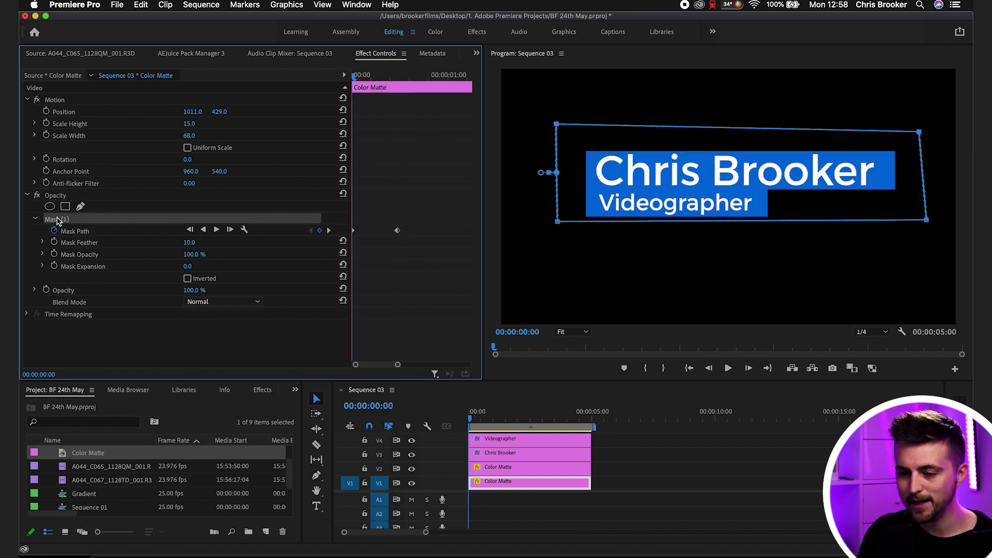
left_click_drag(870, 156, 511, 153)
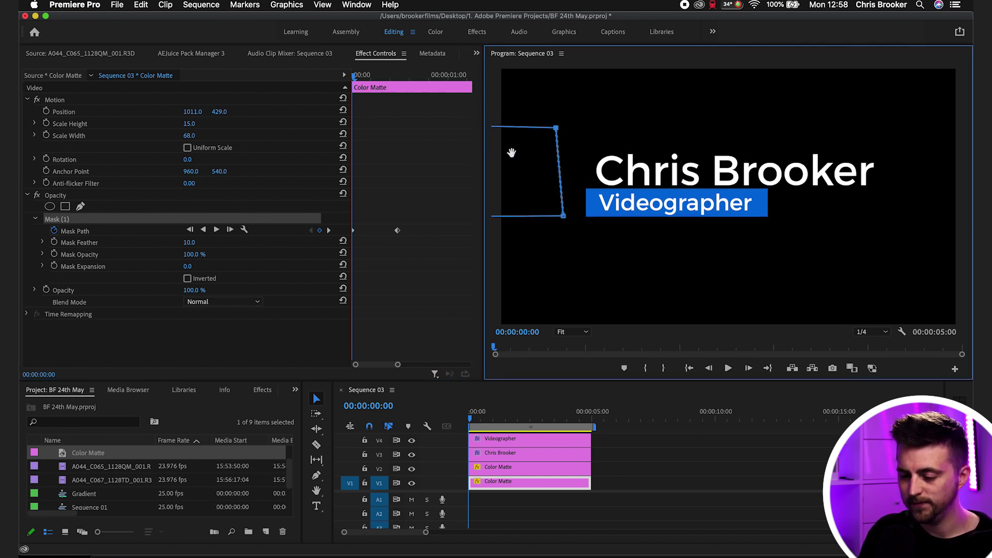
key("space")
key("space")
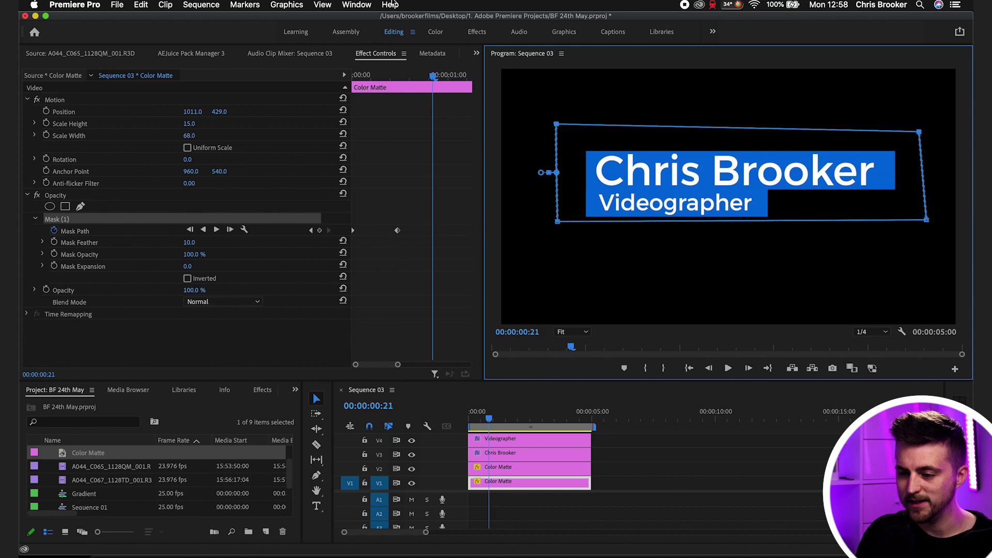
left_click_drag(415, 75, 186, 120)
key("space")
key("space")
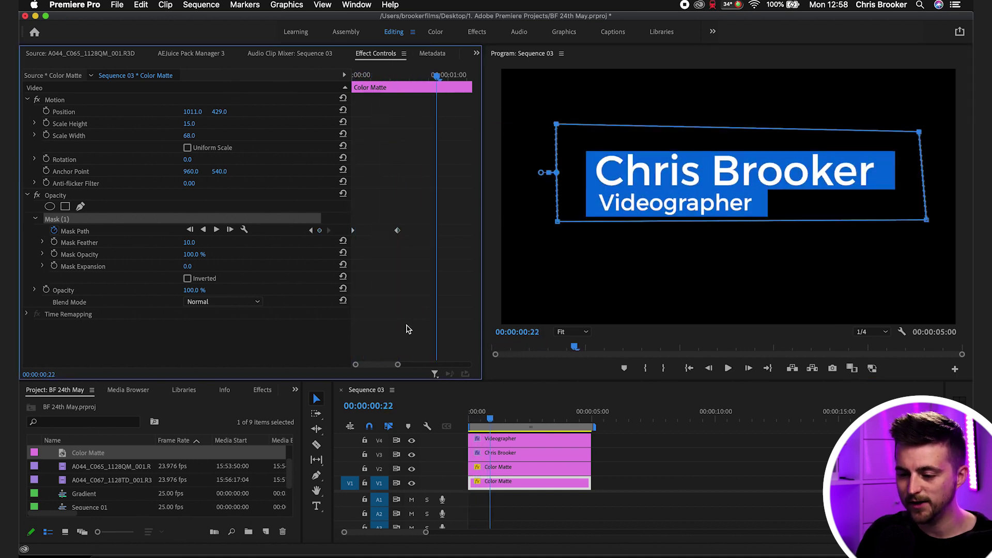
- Retime the end Mask Path keyframe to about one second and preview the wipe-in
left_click_drag(399, 233, 434, 237)
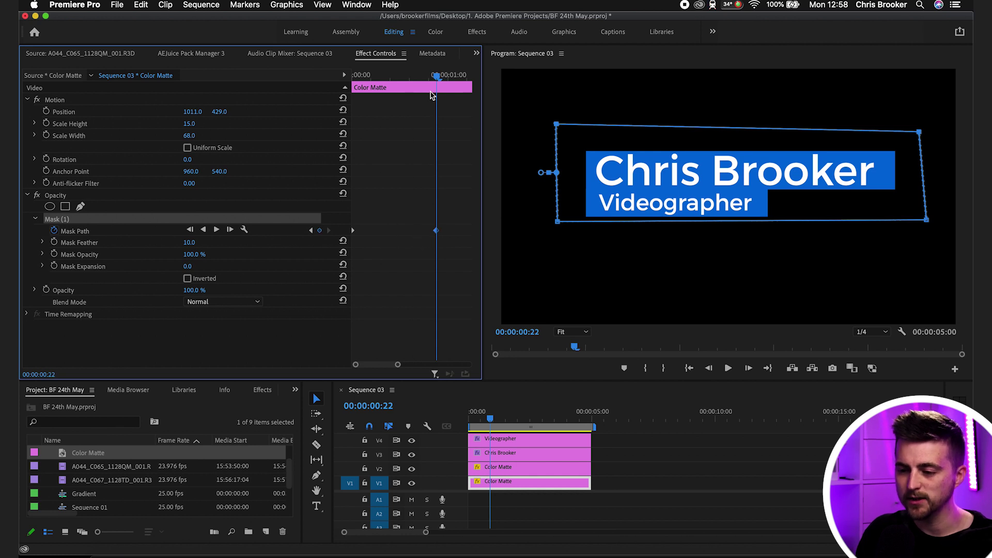
left_click(432, 95)
key("Home")
key("space")
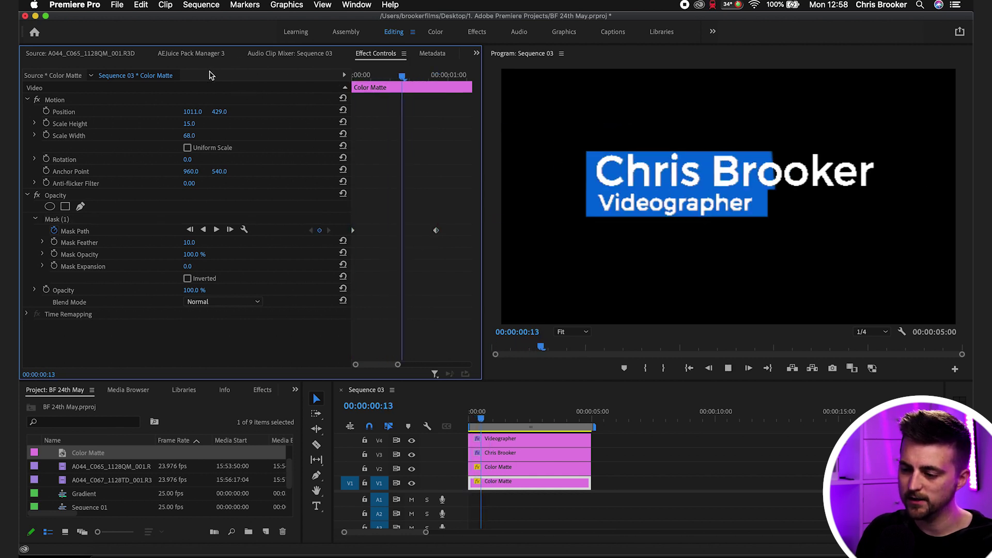
left_click_drag(435, 230, 372, 232)
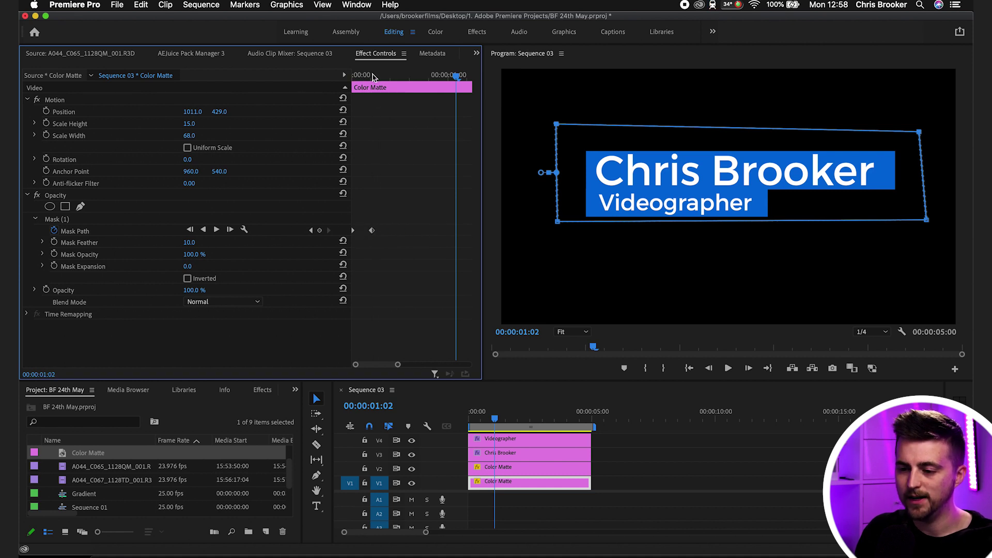
key("Home")
key("space")
key("space")
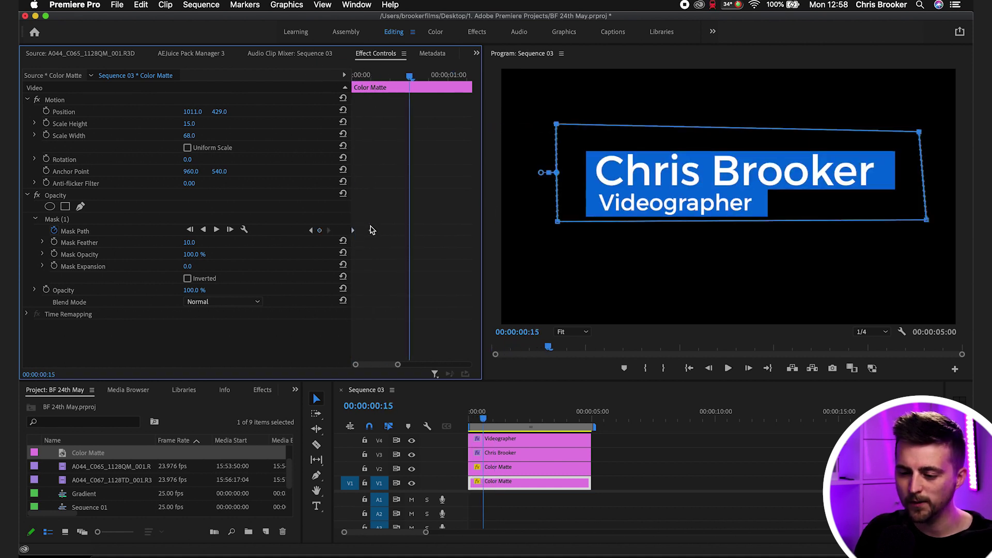
left_click_drag(371, 232, 450, 232)
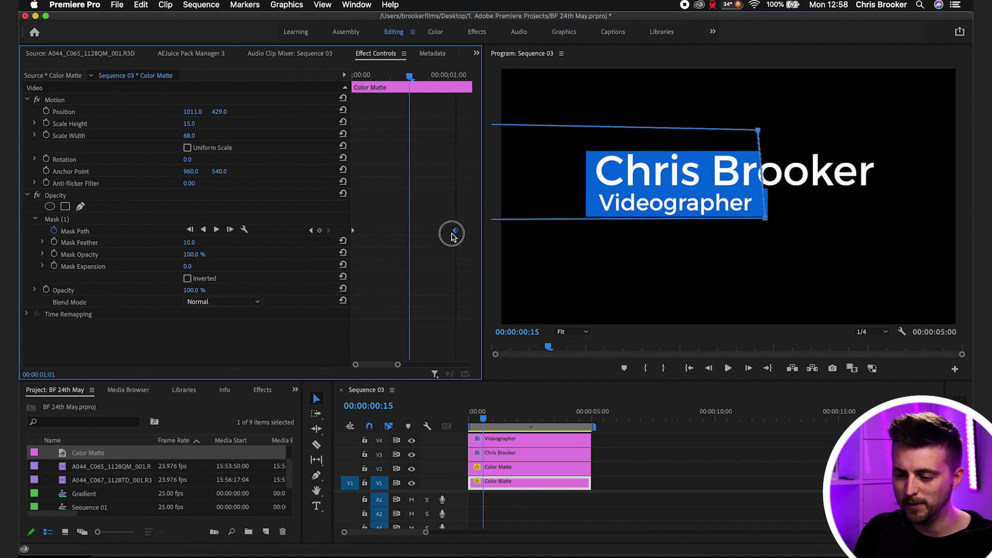
left_click(452, 76)
left_click_drag(452, 76, 448, 75)
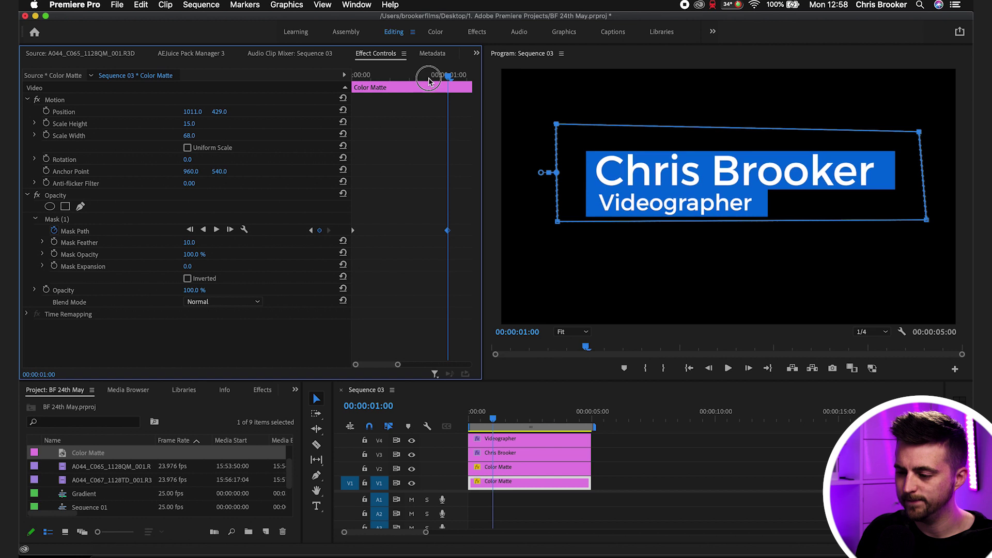
key("Home")
key("space")
key("space")
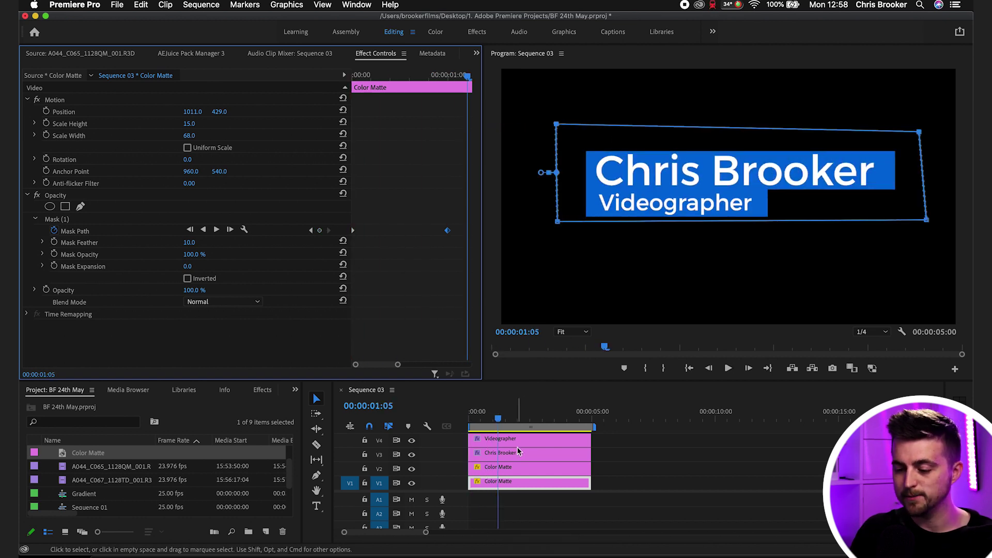
- Draw a closed four-point mask around the Videographer bar on the V2 Color Matte
left_click(493, 472)
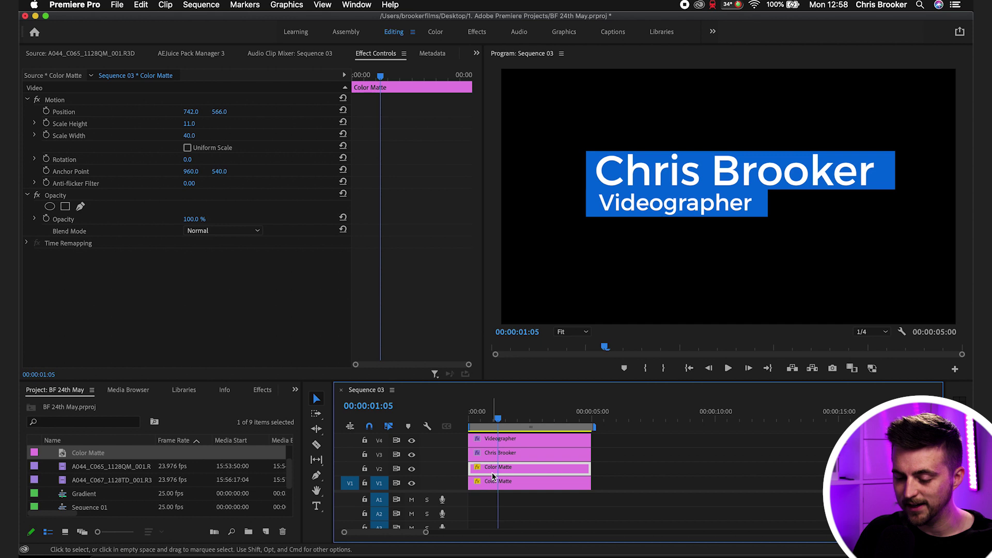
left_click(80, 206)
left_click(564, 173)
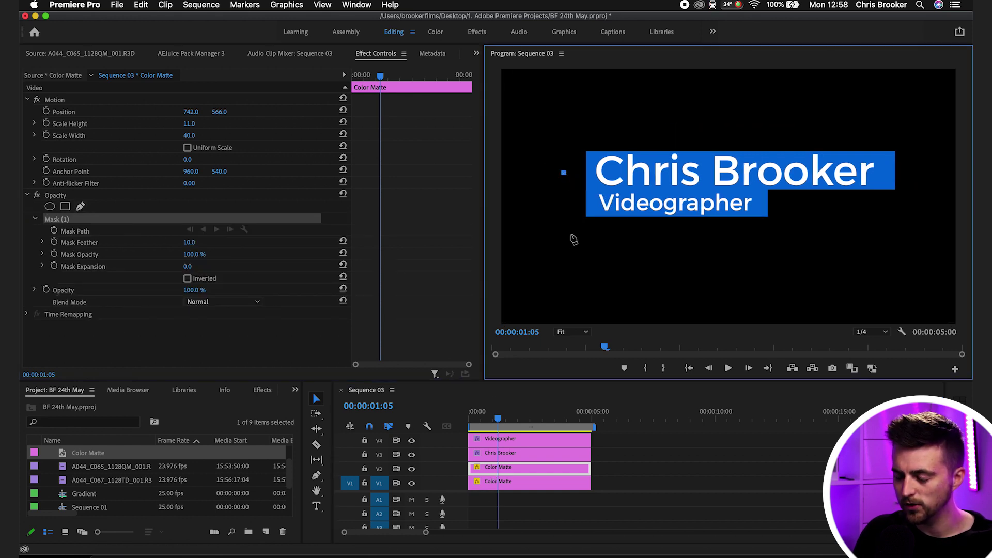
left_click(553, 241)
left_click(797, 237)
left_click(791, 174)
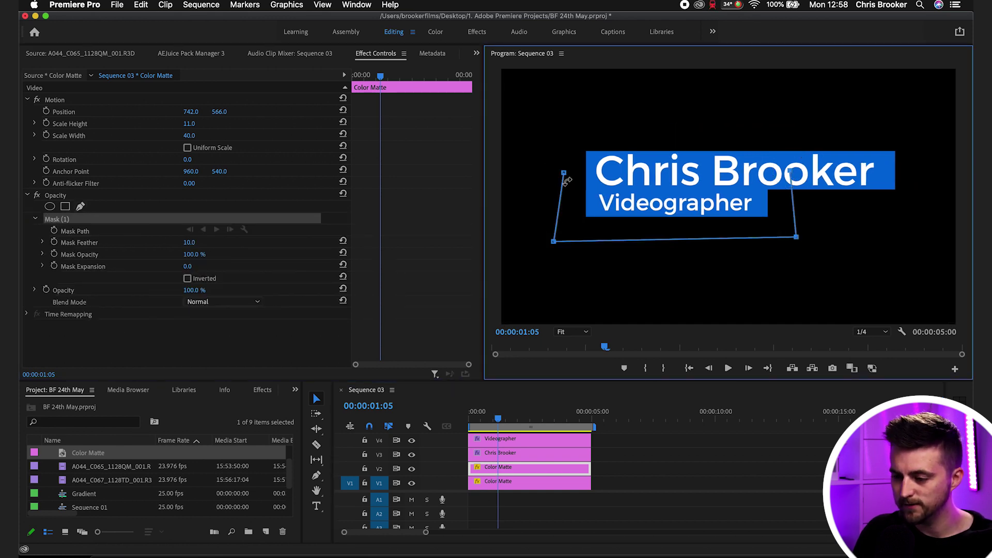
left_click(564, 172)
- Keyframe the mask path and slide the mask off-left at the clip start
left_click(54, 231)
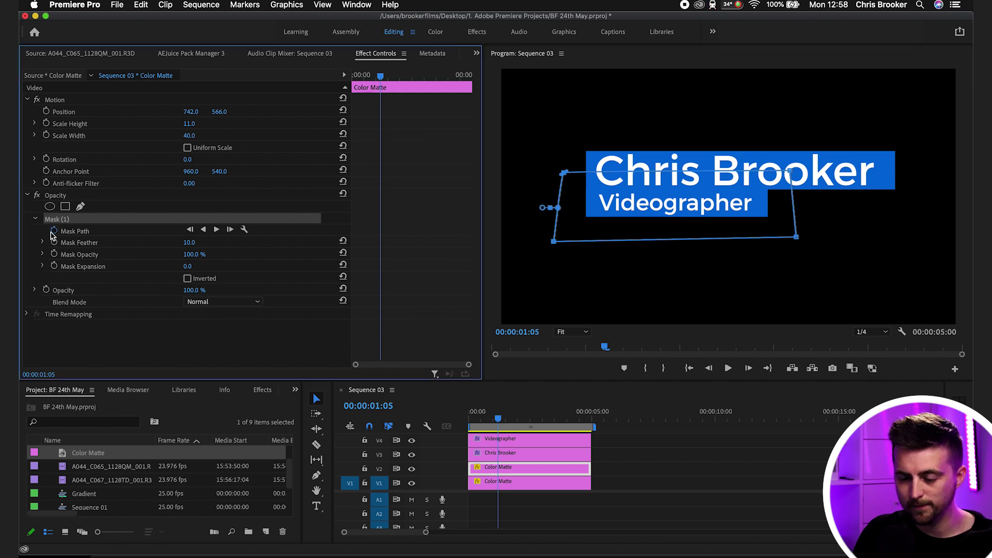
left_click_drag(380, 76, 361, 74)
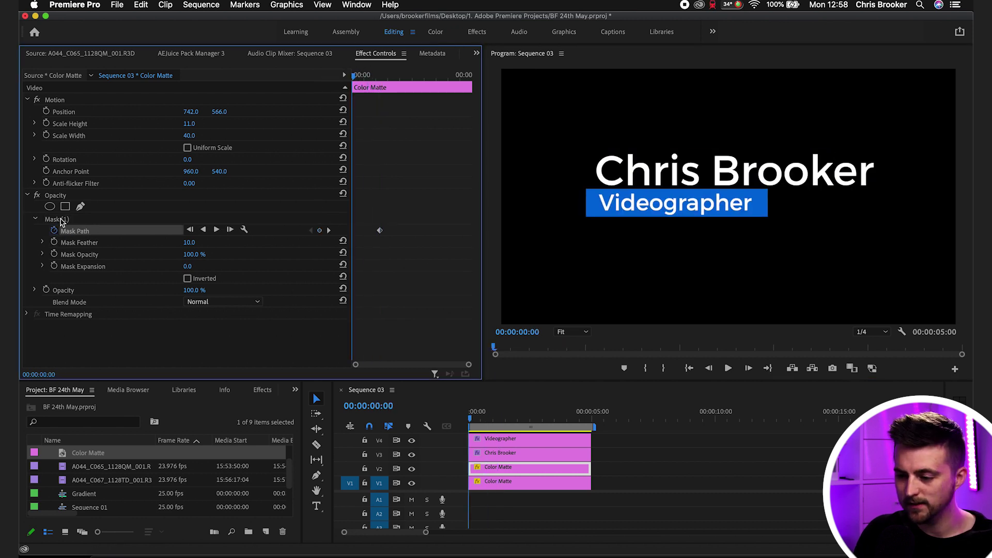
left_click(58, 219)
left_click_drag(714, 206, 479, 213)
- Preview both bars wiping in from the start of the sequence
key("space")
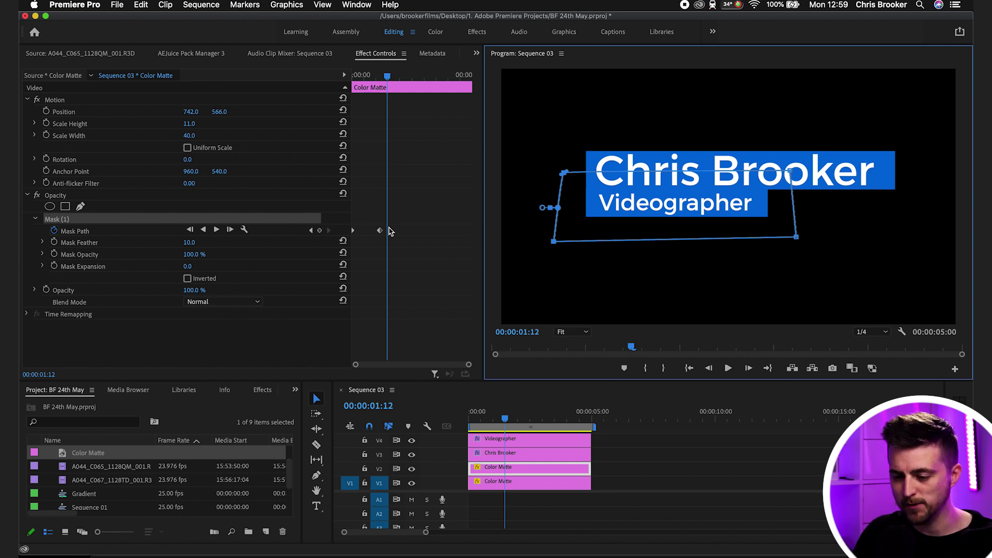
left_click_drag(411, 201, 402, 230)
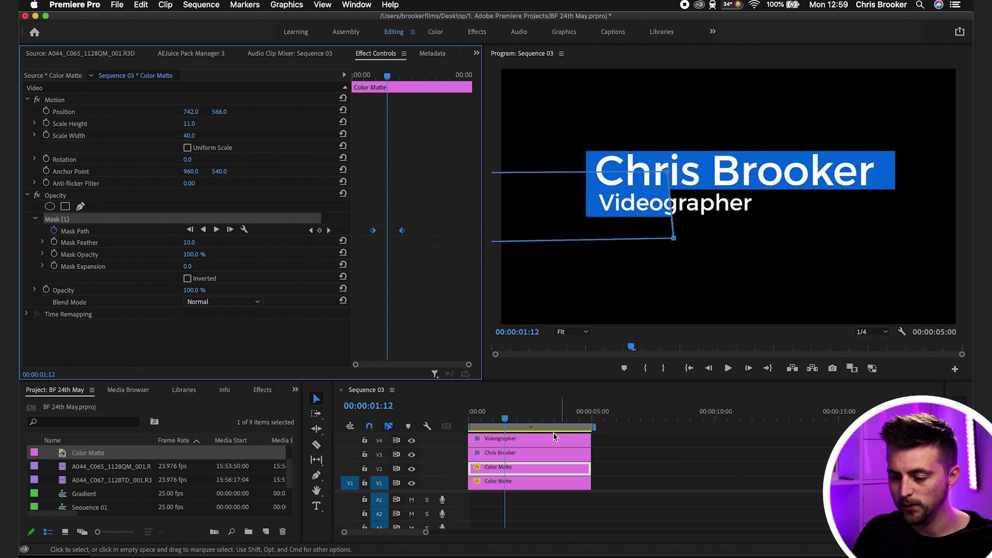
left_click(421, 420)
key("Home")
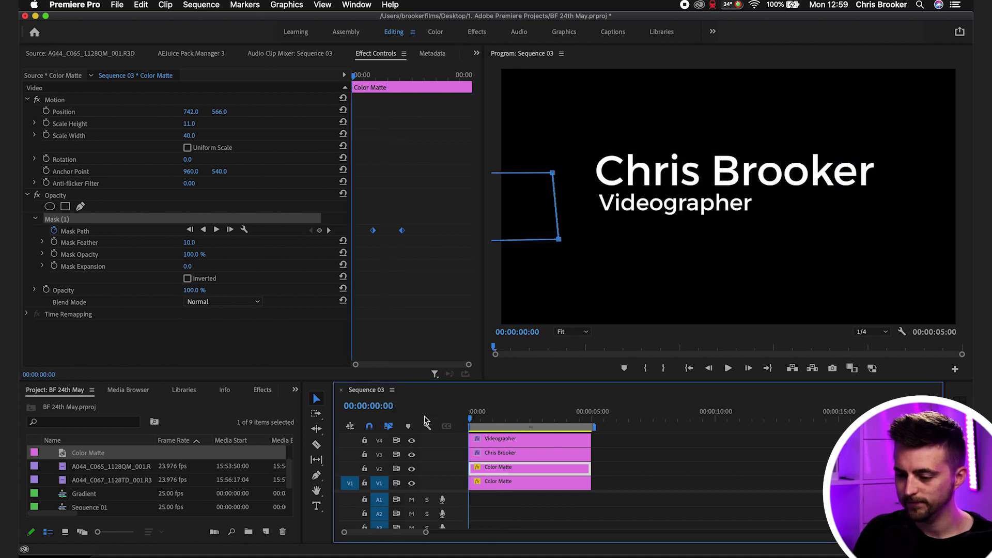
key("space")
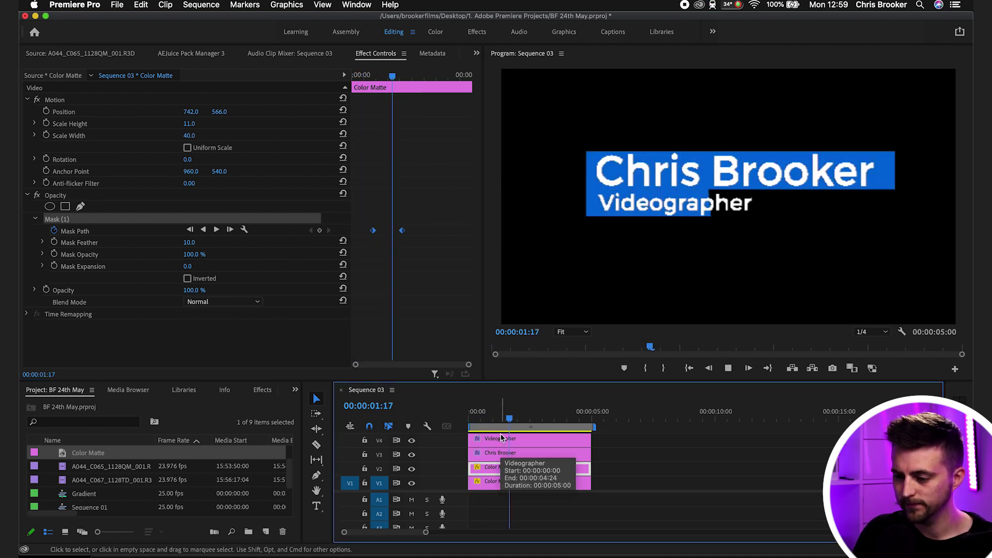
key("space")
- Move a mask keyframe to around two seconds and straighten the mask's right edge
left_click(407, 76)
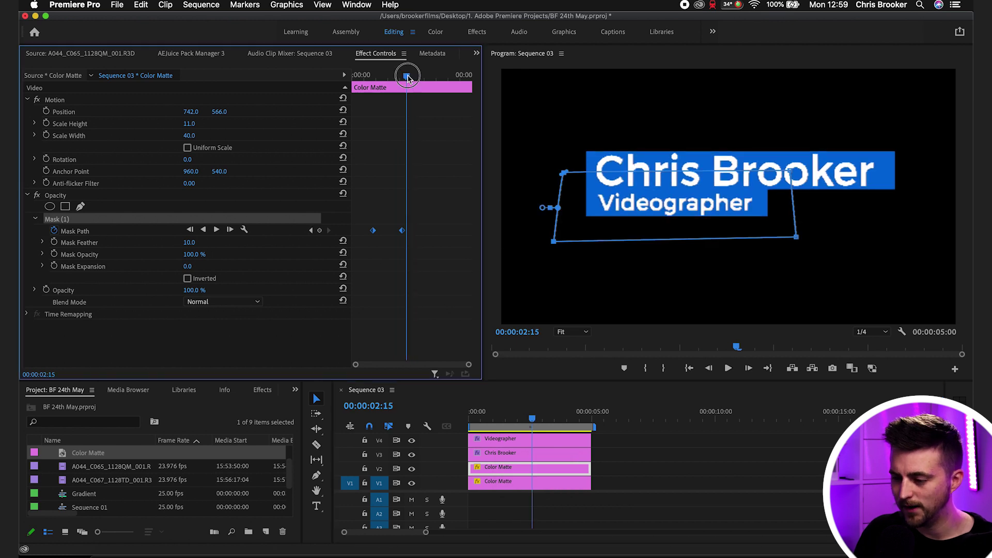
mouse_move(407, 76)
left_mouse_down()
mouse_move(370, 77)
mouse_move(391, 77)
left_mouse_up()
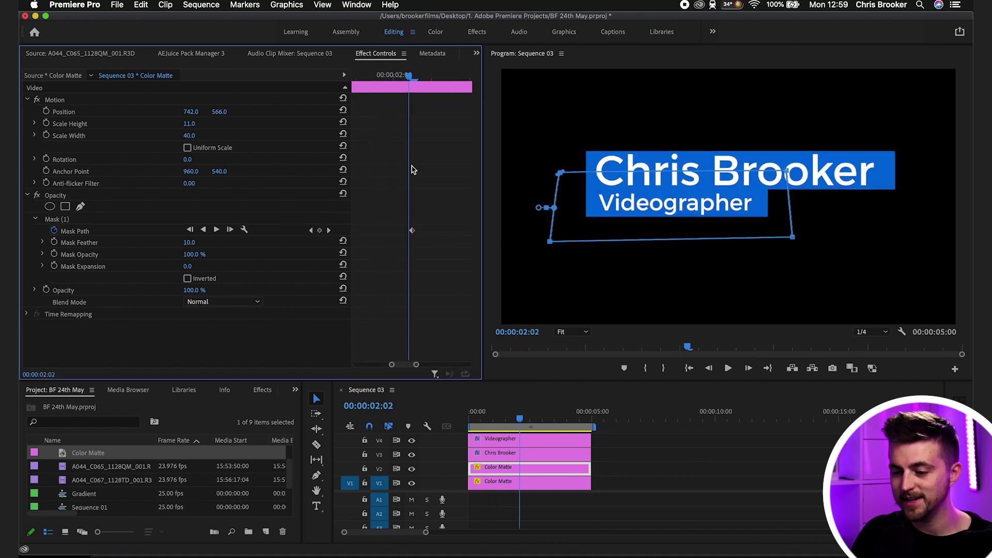
key("Right")
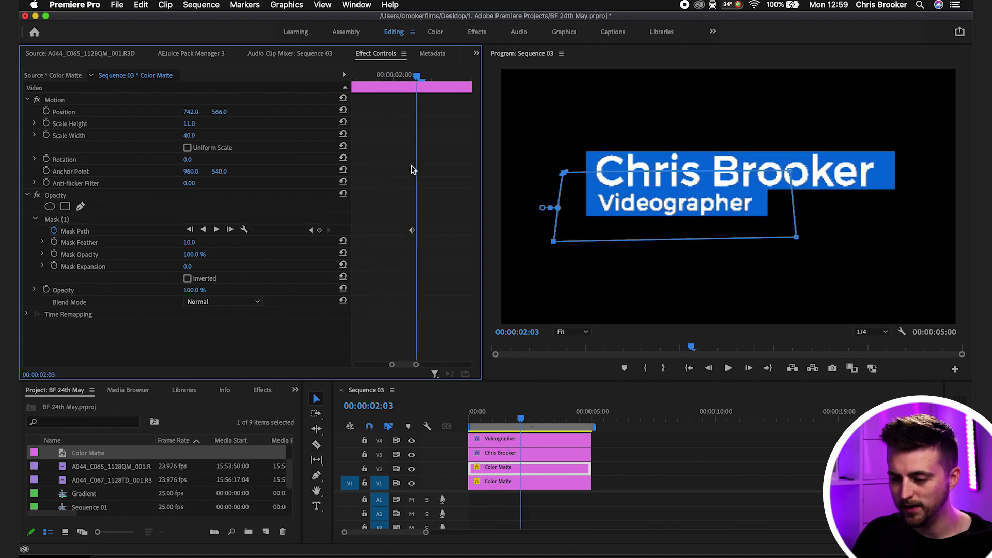
left_click_drag(412, 234, 415, 234)
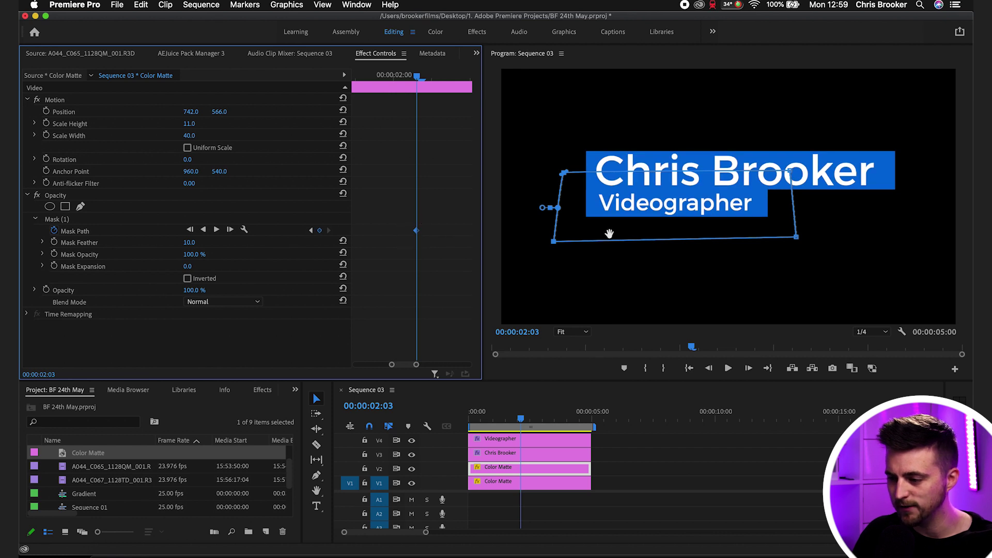
left_click_drag(789, 172, 796, 173)
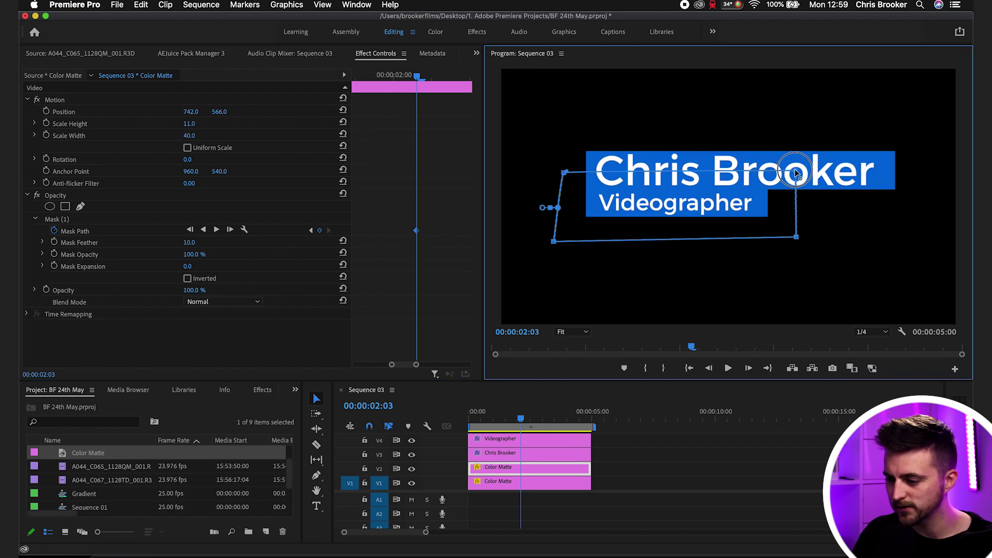
- Move the other mask keyframe to just under one second and preview the two-bar reveal
mouse_move(416, 76)
left_mouse_down()
mouse_move(375, 79)
mouse_move(379, 101)
mouse_move(423, 77)
left_mouse_up()
key("=")
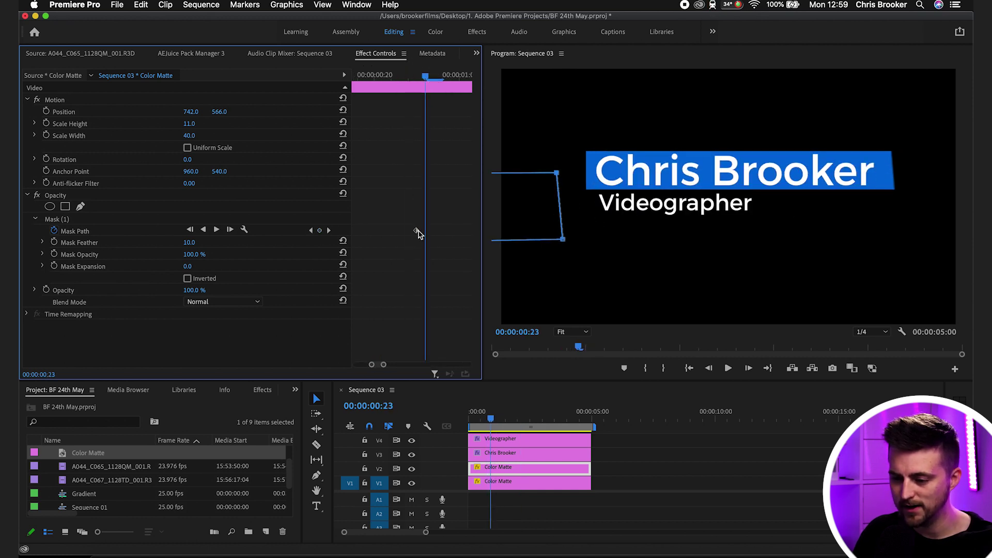
left_click_drag(418, 234, 423, 235)
left_click(528, 156)
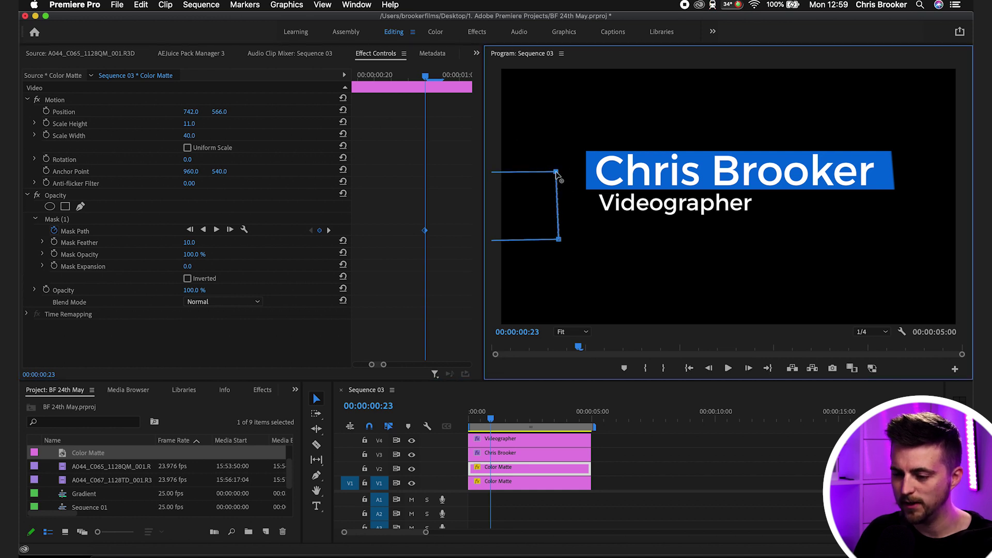
key("space")
key("space")
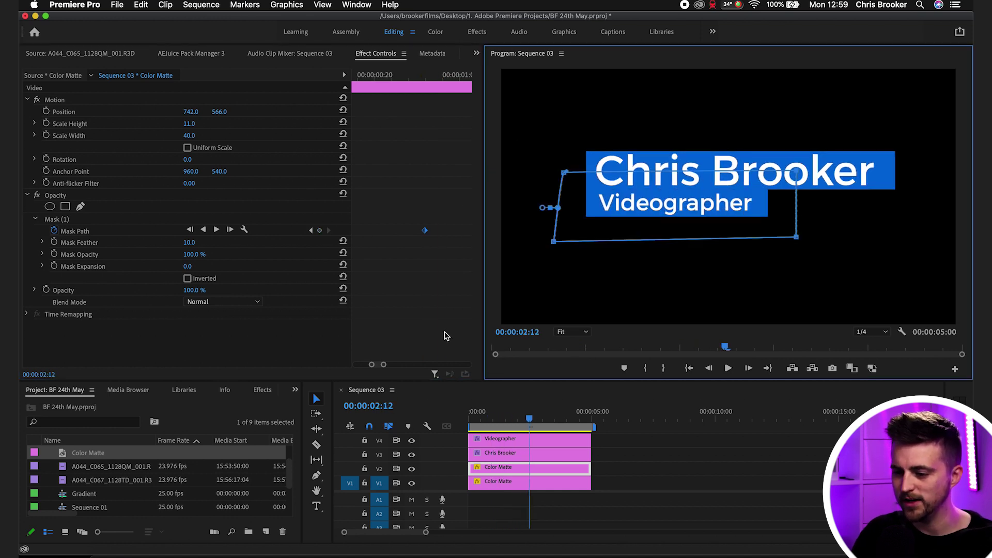
left_click(443, 305)
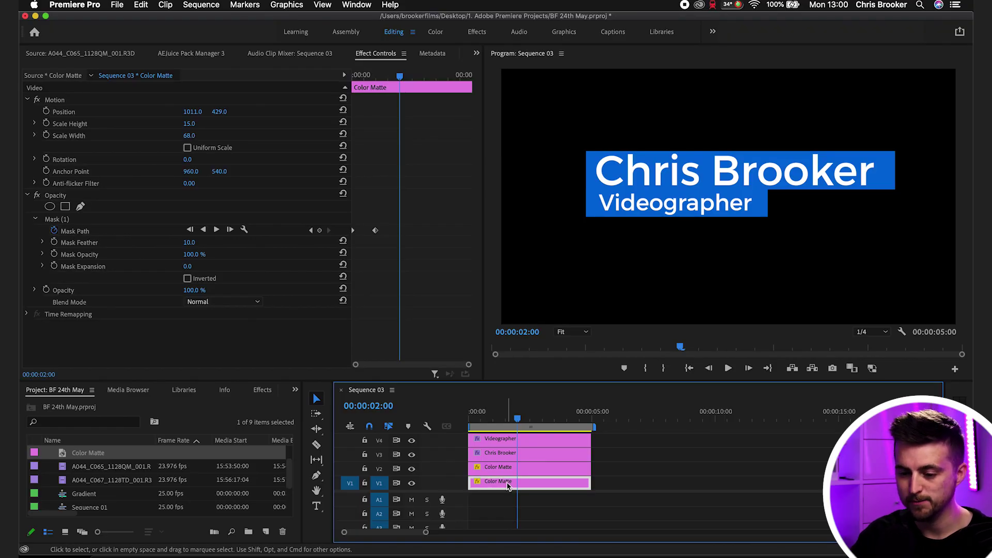
left_click(63, 197)
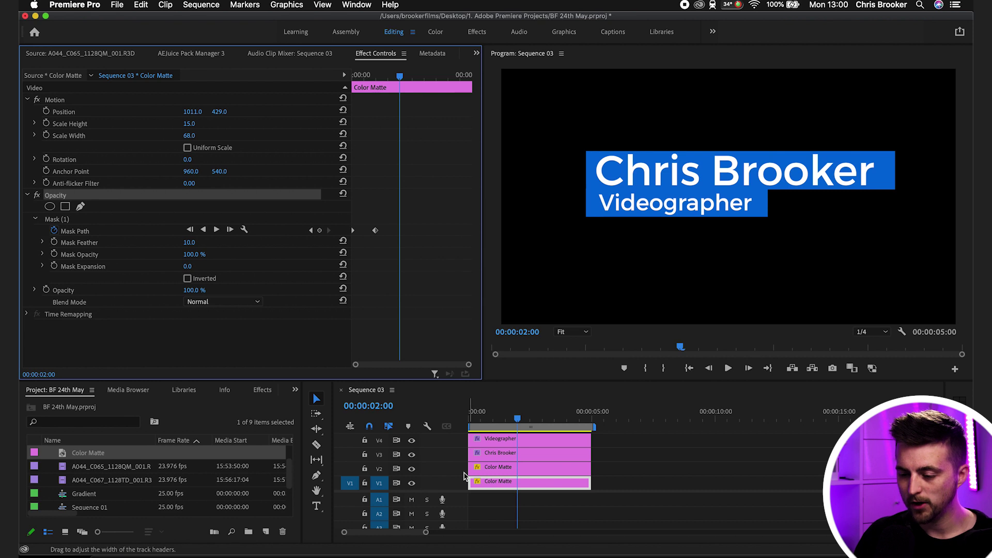
left_click(491, 453)
left_click_drag(497, 419, 445, 419)
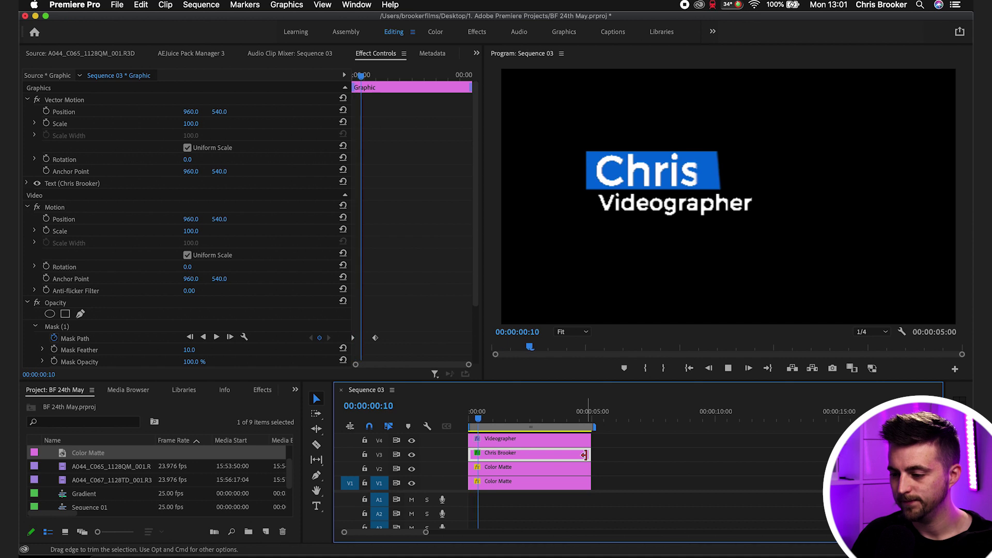
key("space")
left_click(658, 474)
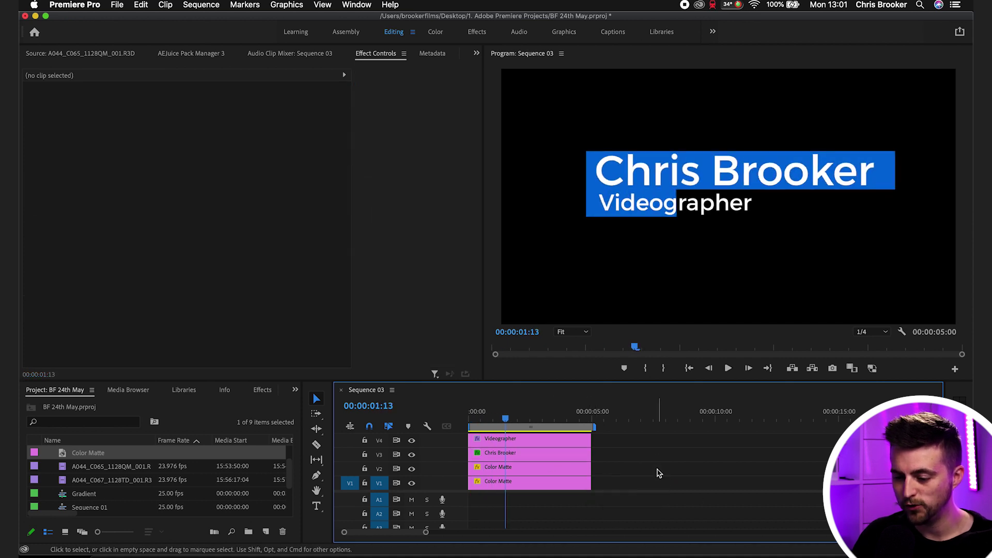
left_click(510, 457)
scroll(402, 298, "down", 3)
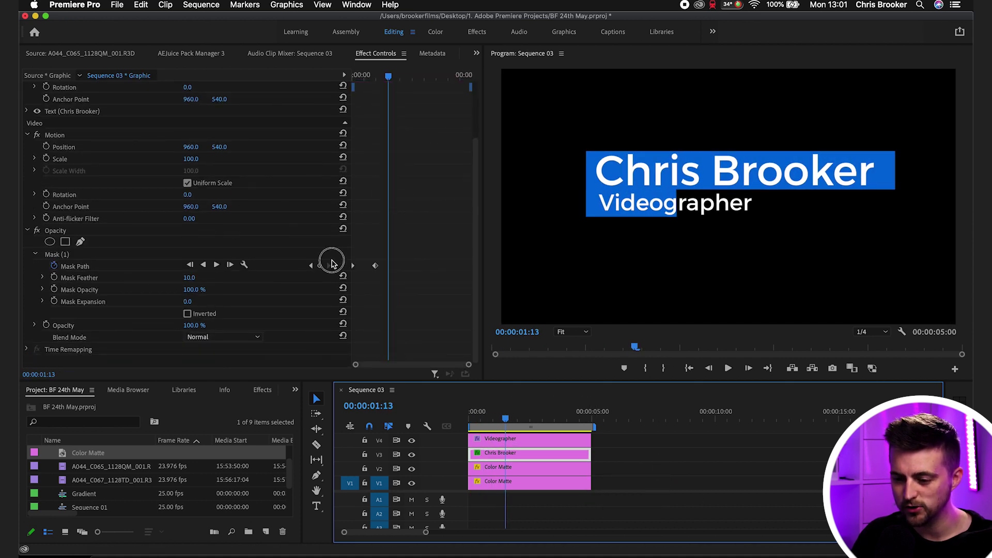
left_click(343, 270)
left_click(379, 267)
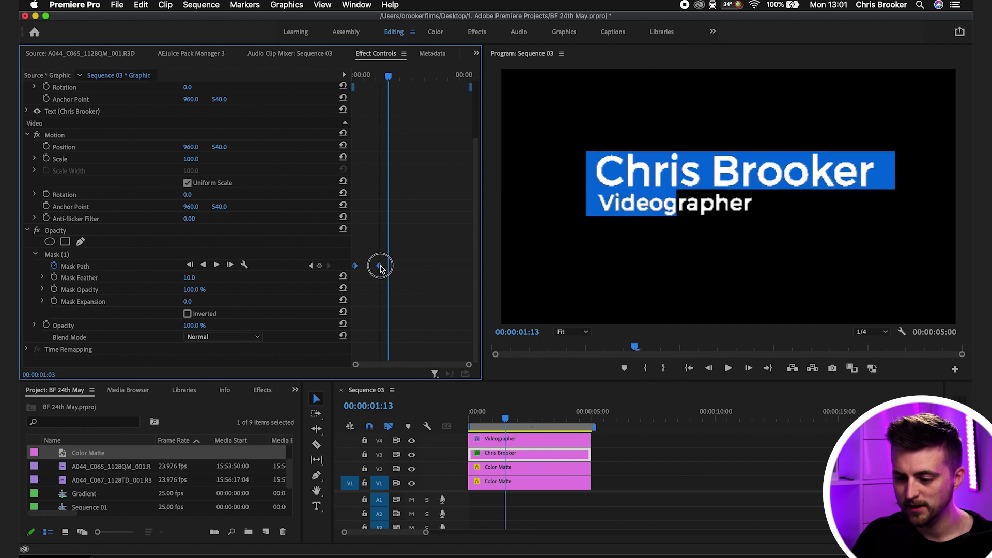
left_click_drag(380, 267, 382, 267)
left_click_drag(494, 421, 454, 420)
key("space")
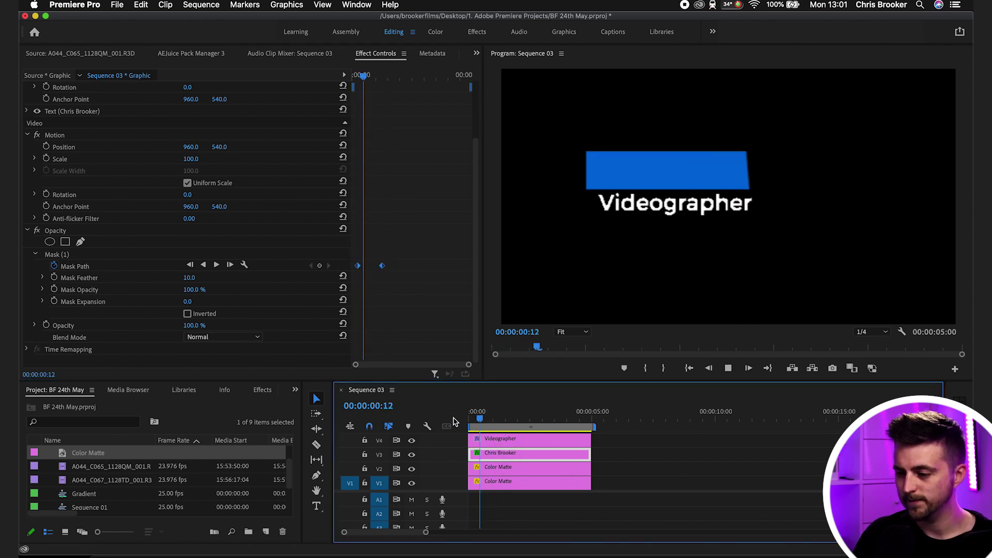
- Inspect the V2 matte bar's opacity mask and replay from the start
left_click(490, 468)
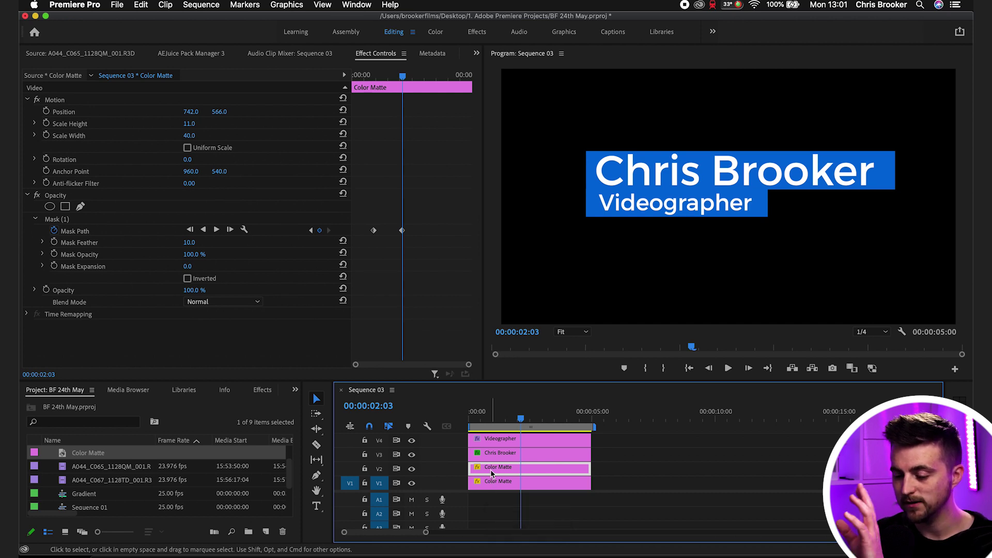
left_click(68, 195)
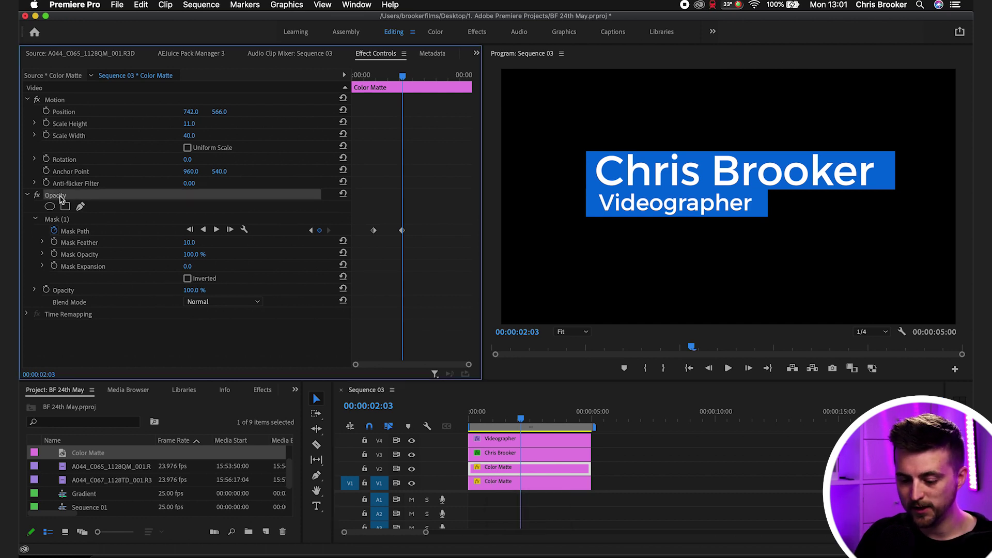
key("Home")
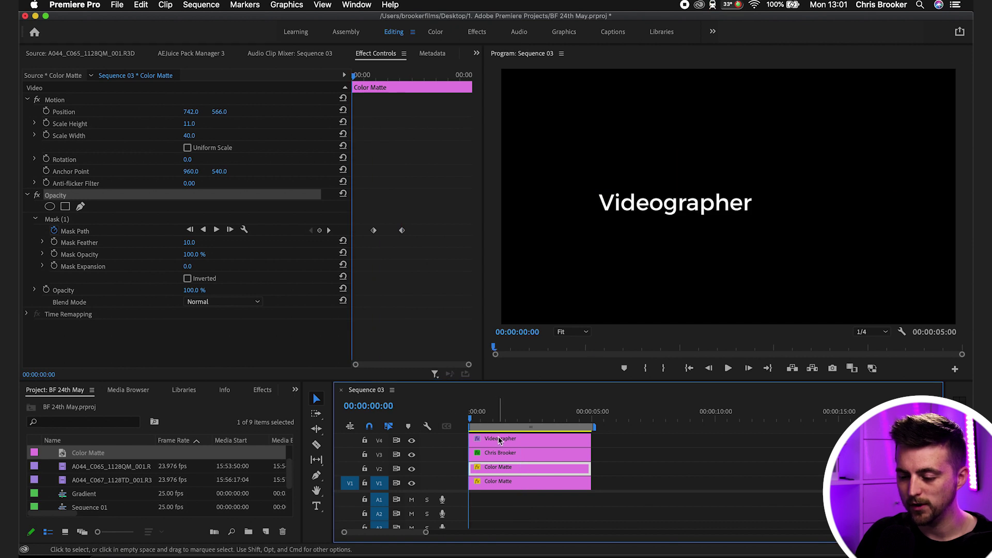
left_click(498, 439)
key("space")
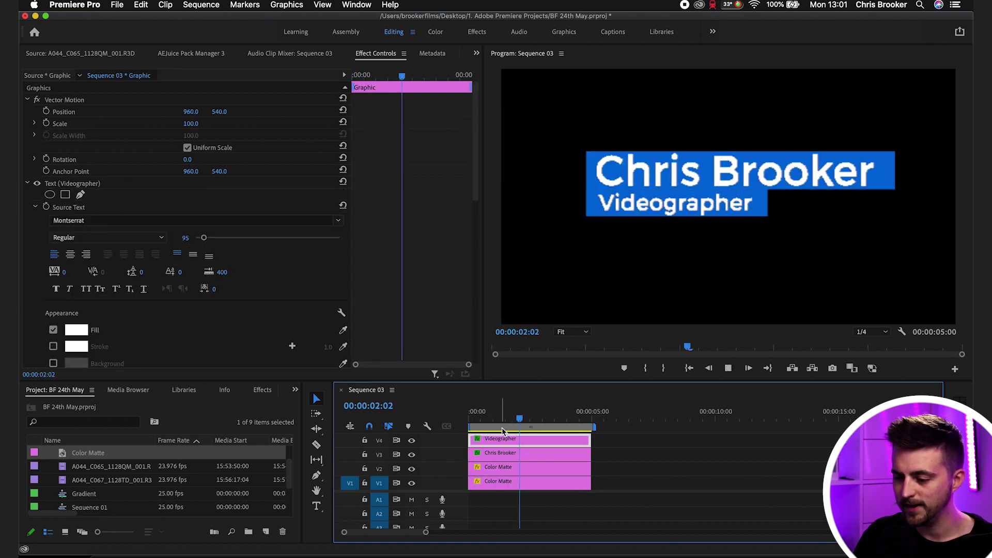
- Move both Videographer Mask Path keyframes later to the playhead and replay
key("space")
left_click(626, 455)
left_click(571, 442)
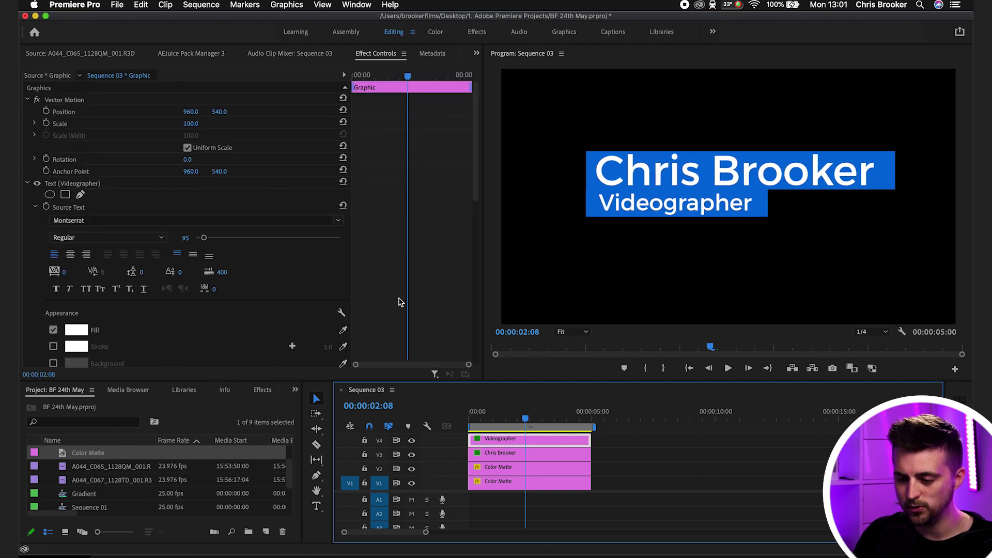
scroll(399, 306, "down", 10)
left_click_drag(419, 302, 344, 322)
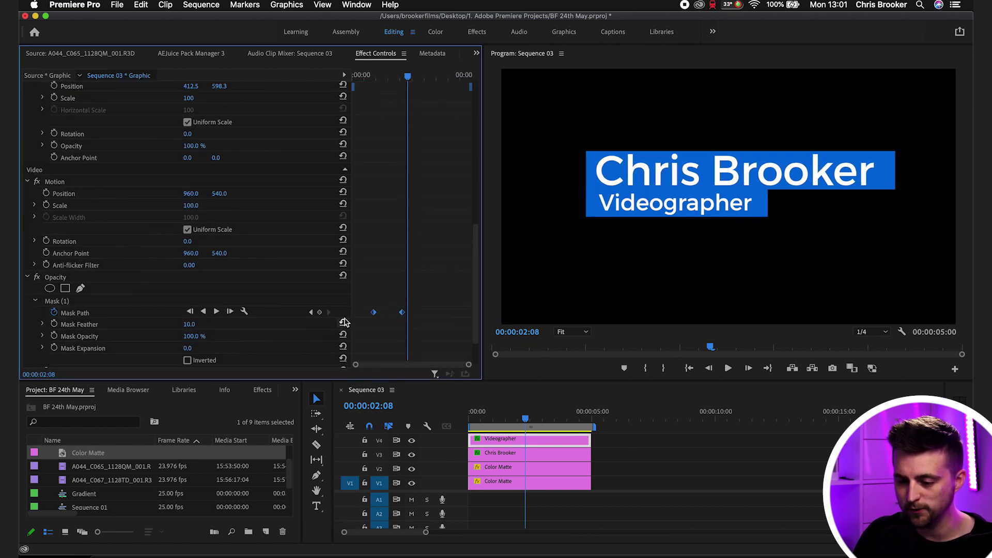
left_click_drag(403, 317, 409, 316)
left_click_drag(524, 420, 448, 416)
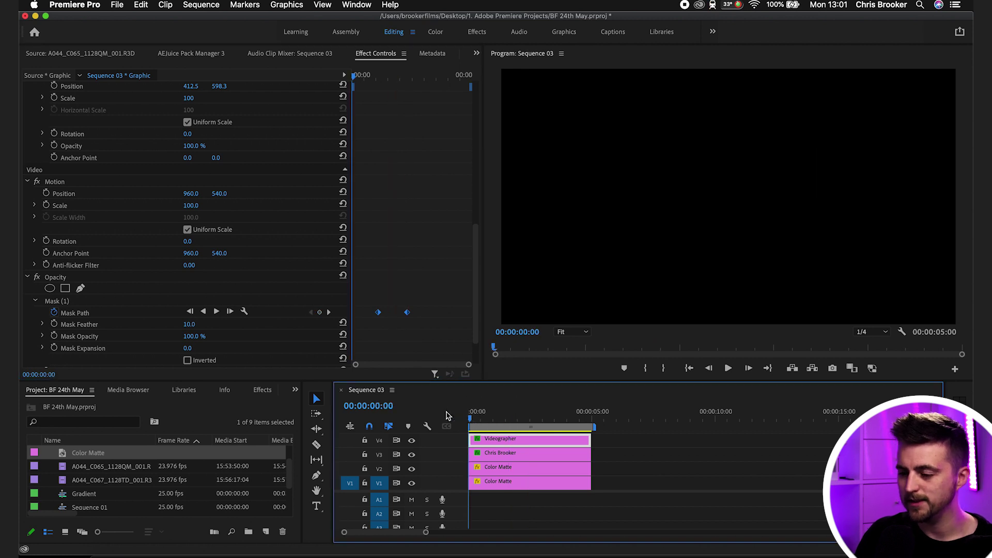
key("space")
key("space")
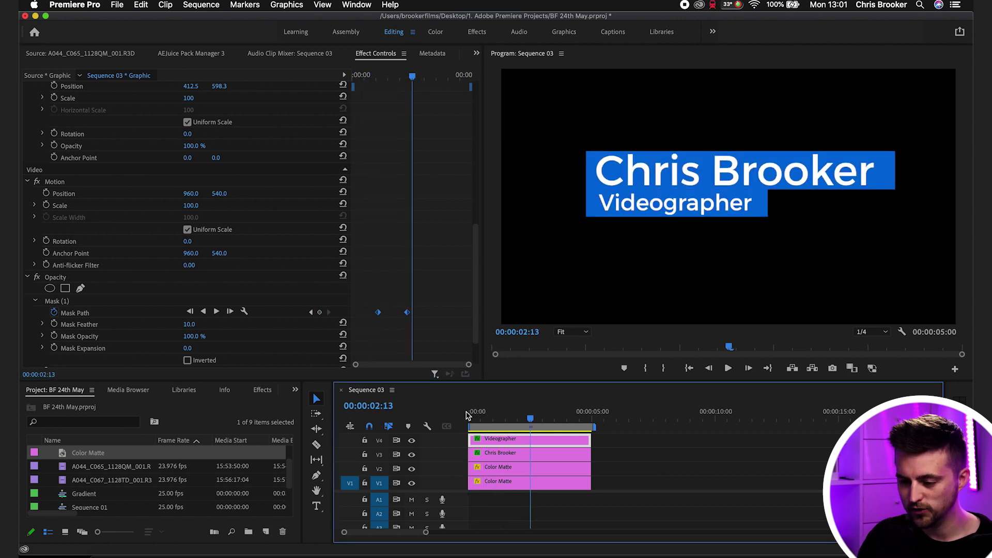
- Push the Videographer keyframes later again and spread them apart for a slower reveal
left_click_drag(408, 312, 417, 312)
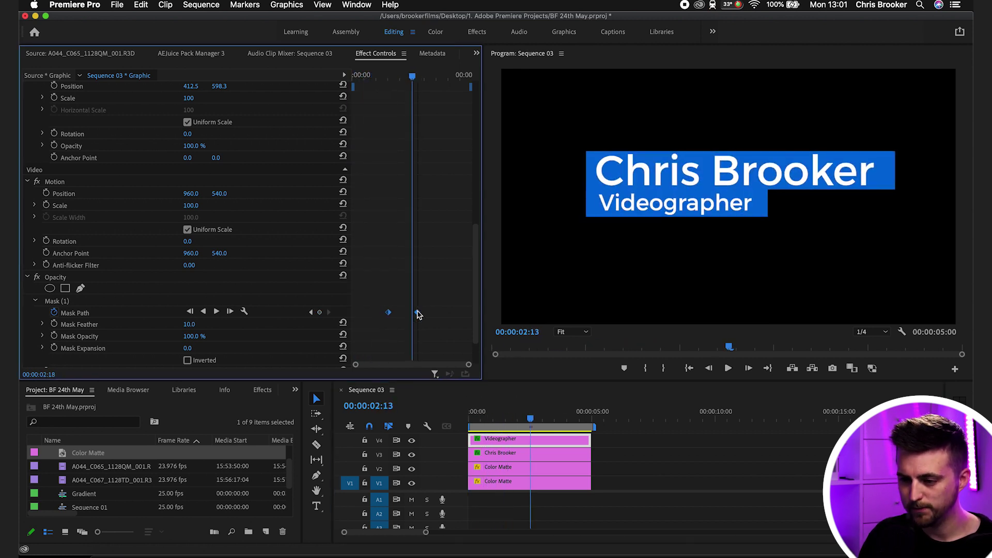
left_click(390, 77)
key("space")
key("space")
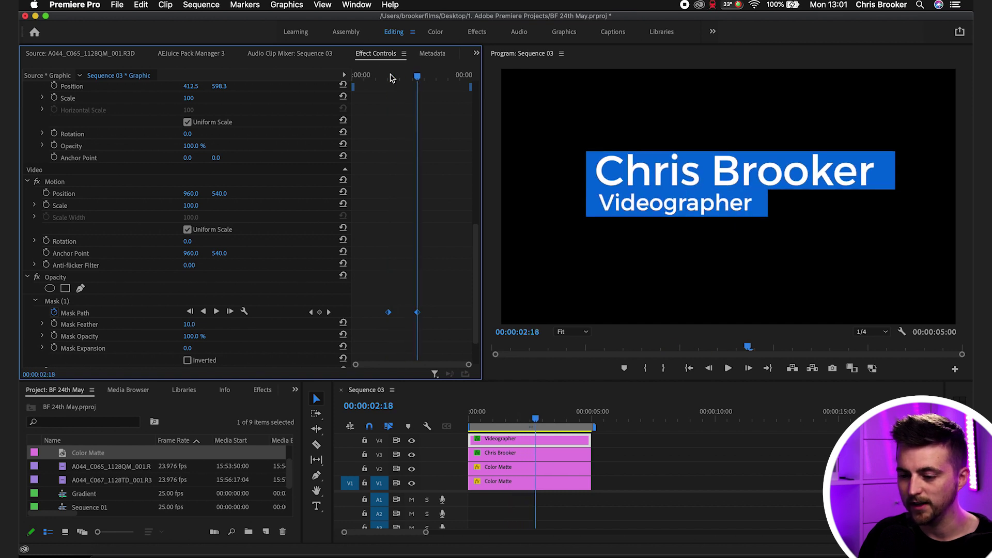
left_click(379, 290)
left_click_drag(390, 312, 421, 313)
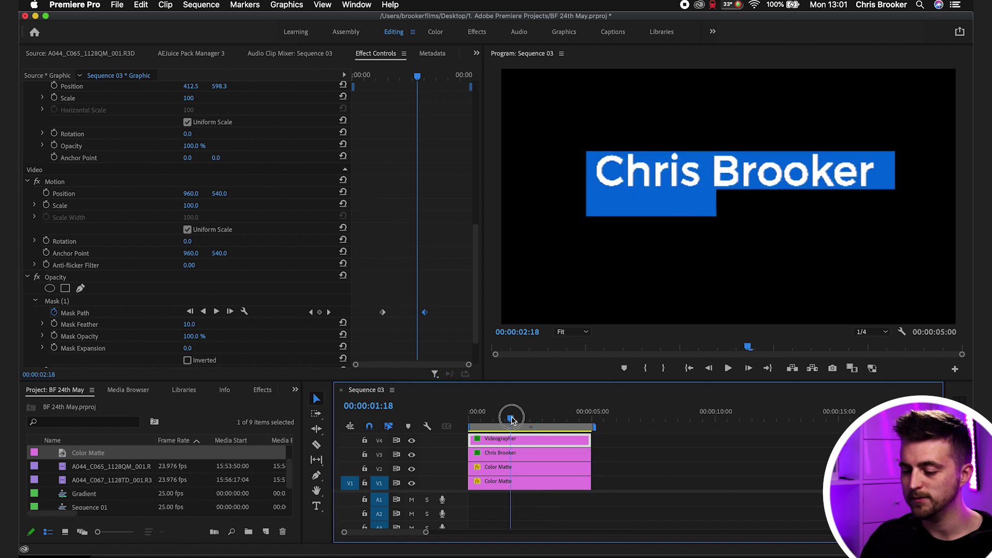
left_click_drag(509, 414, 425, 421)
key("space")
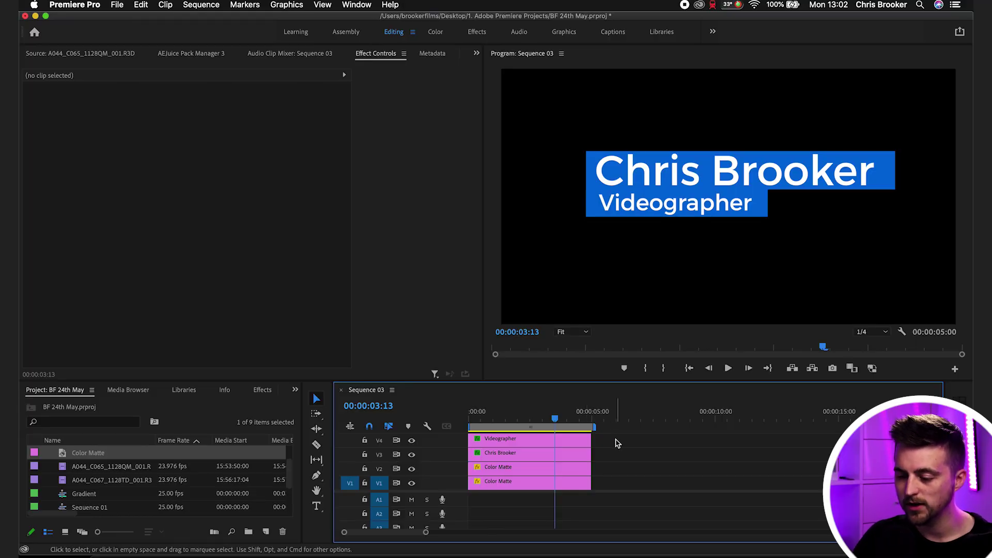
- Nest the four title clips into a sequence named 'LOower Third'
left_click_drag(615, 442, 500, 491)
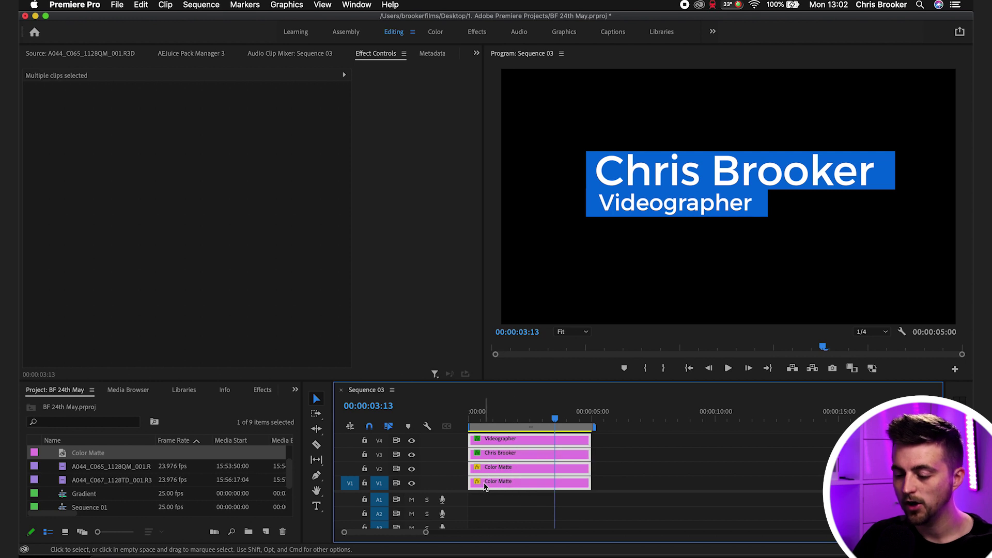
right_click(486, 487)
left_click(507, 306)
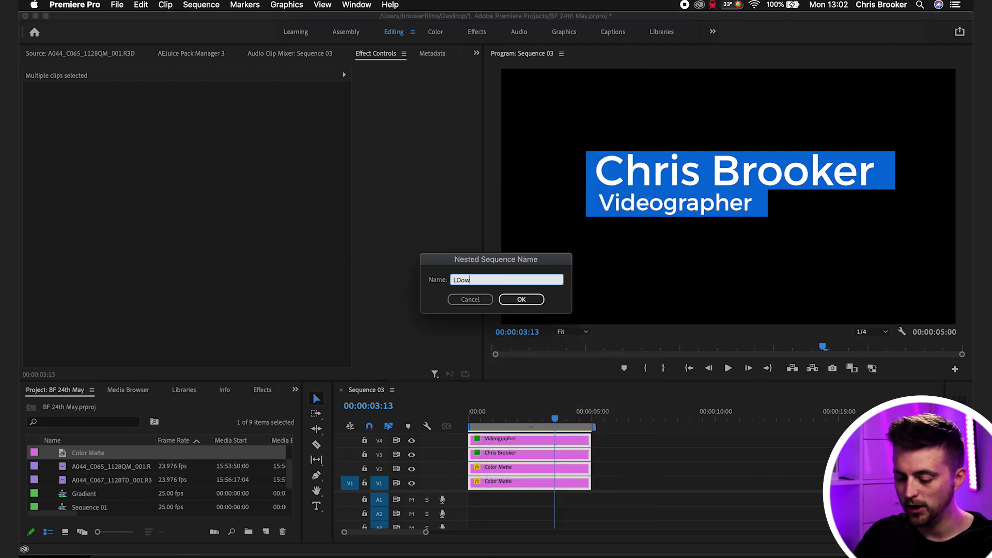
type("LOower Third")
key("Return")
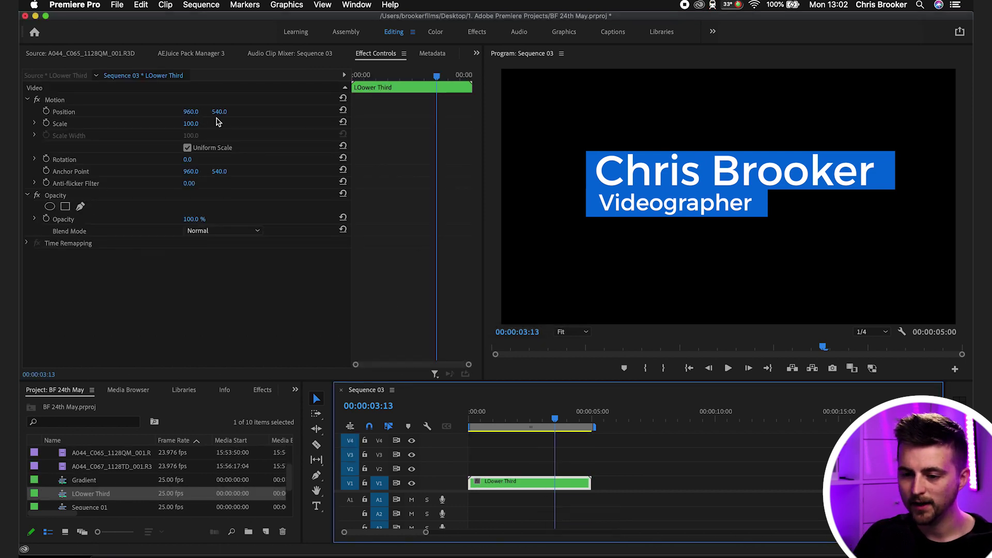
- Scale the nested clip to 52%, move it bottom-left, and play it back
left_click(56, 100)
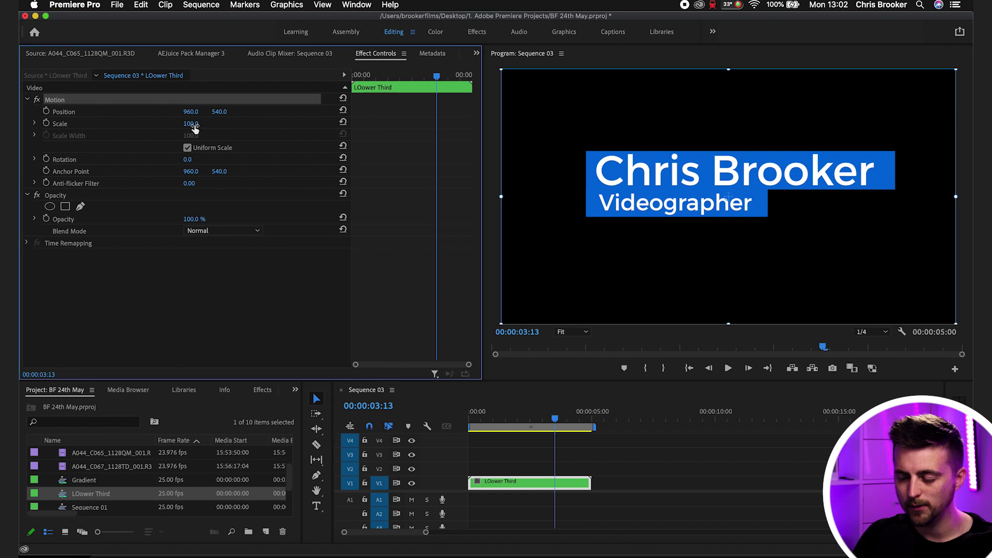
left_click_drag(192, 125, 97, 115)
left_click_drag(683, 199, 589, 300)
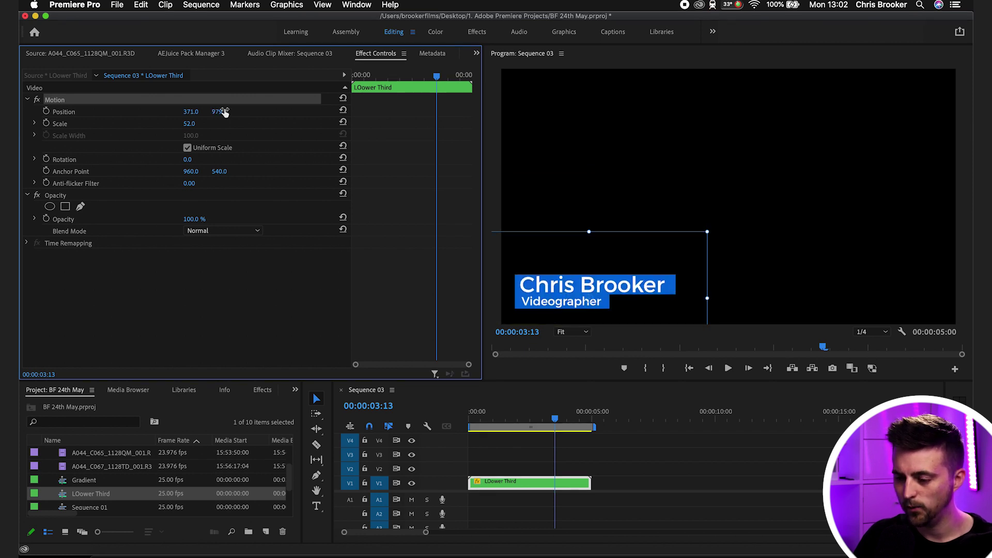
left_click(533, 412)
key("Home")
left_click(588, 454)
key("space")
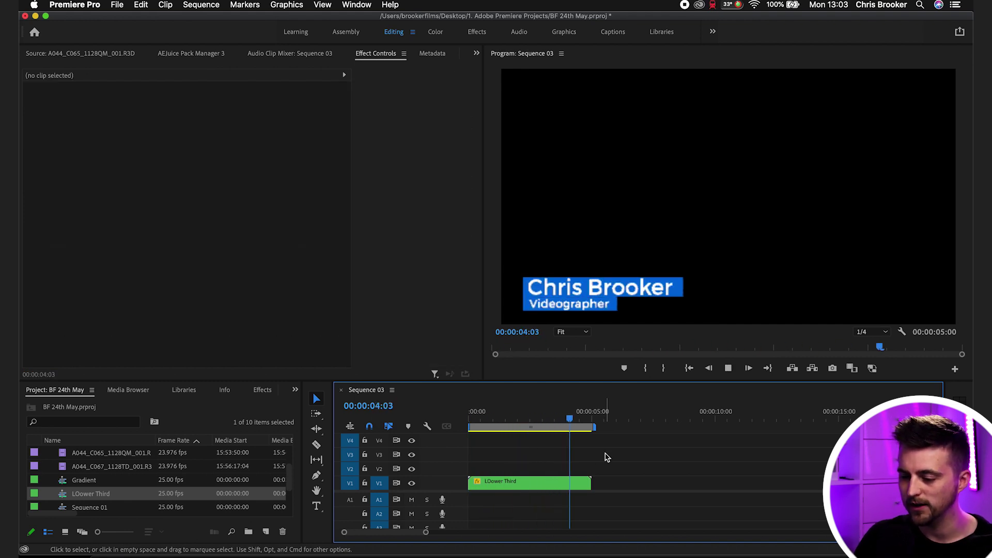
key("space")
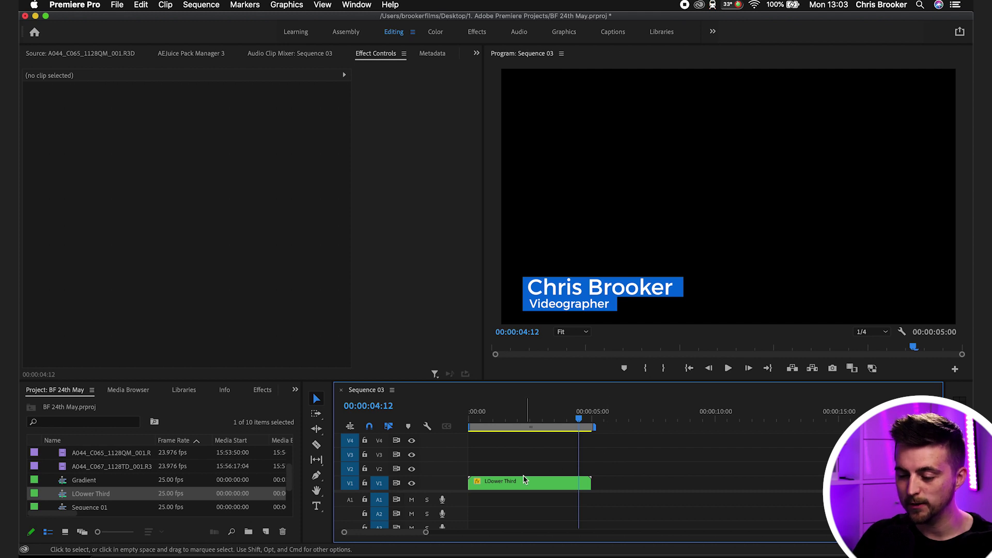
- Inside the LOower Third nest, change the V2 Color Matte from blue to orange-red
double_click(514, 482)
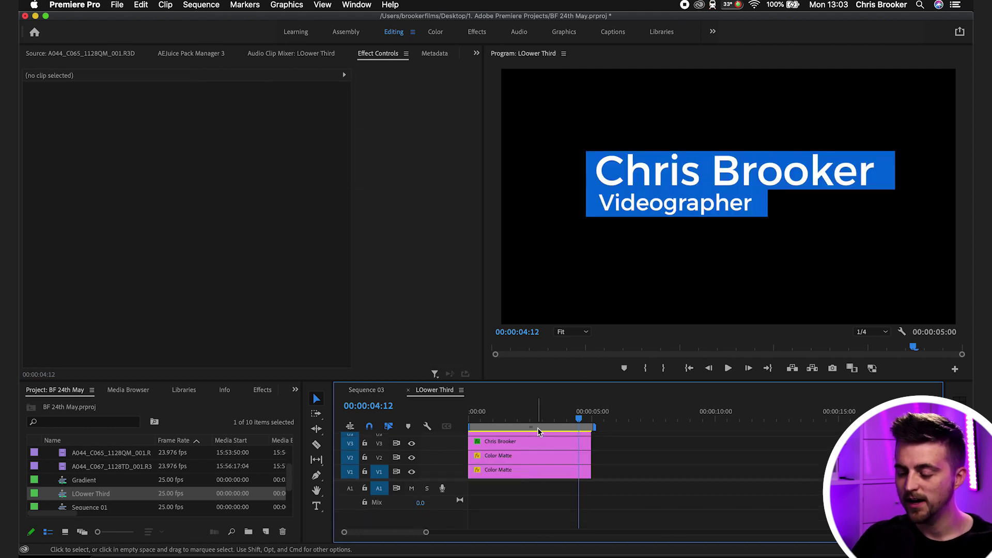
key("space")
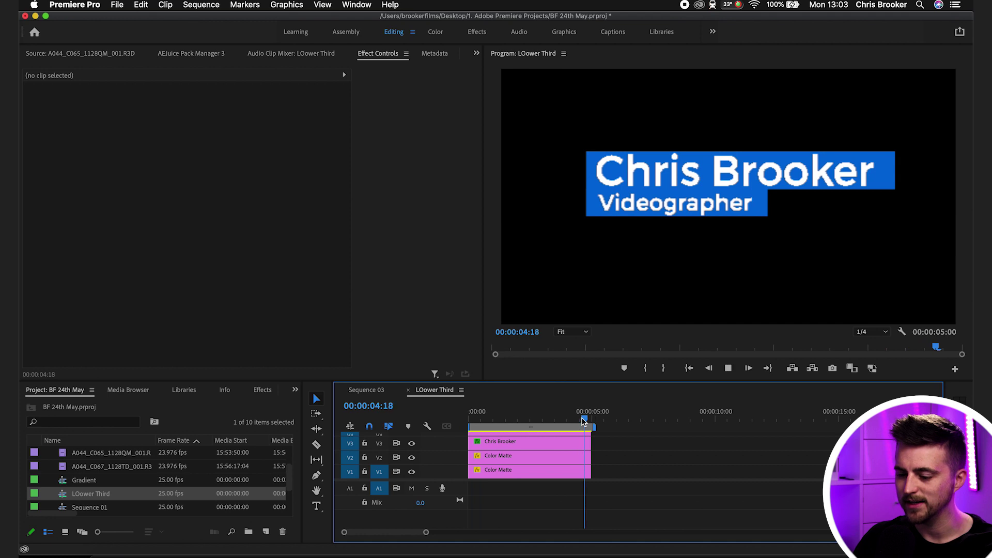
left_click_drag(568, 417, 494, 419)
left_click(488, 458)
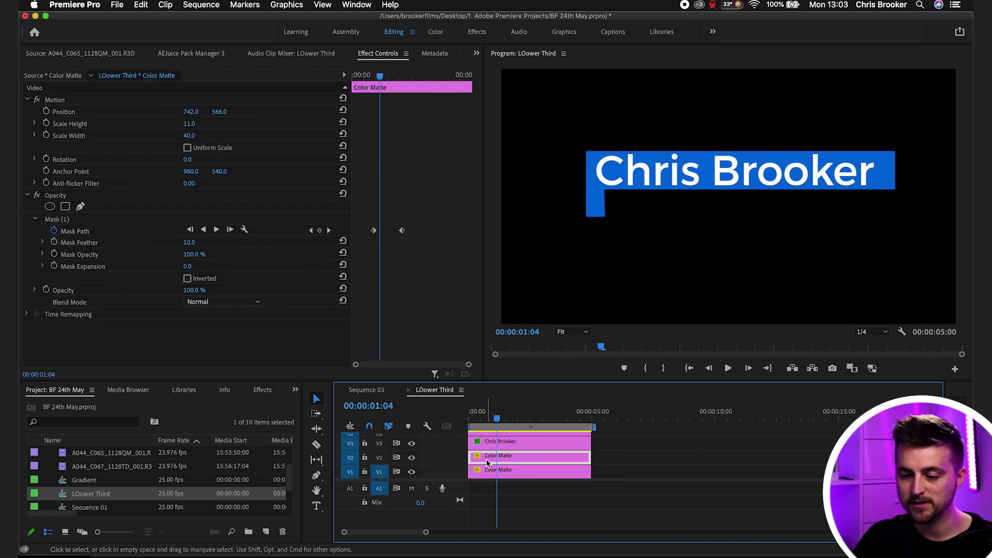
double_click(506, 458)
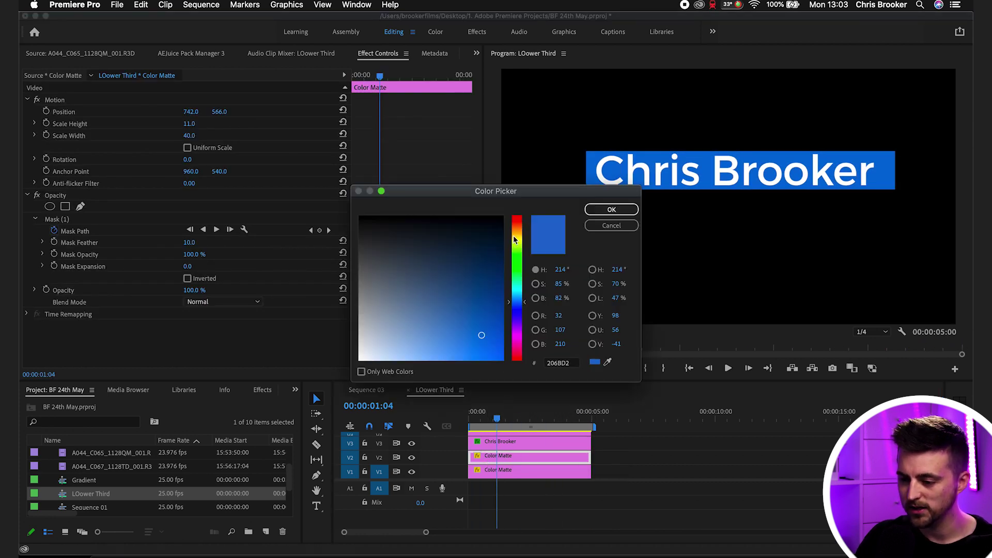
mouse_move(516, 240)
left_mouse_down()
mouse_move(512, 217)
mouse_move(514, 226)
left_mouse_up()
left_click(610, 210)
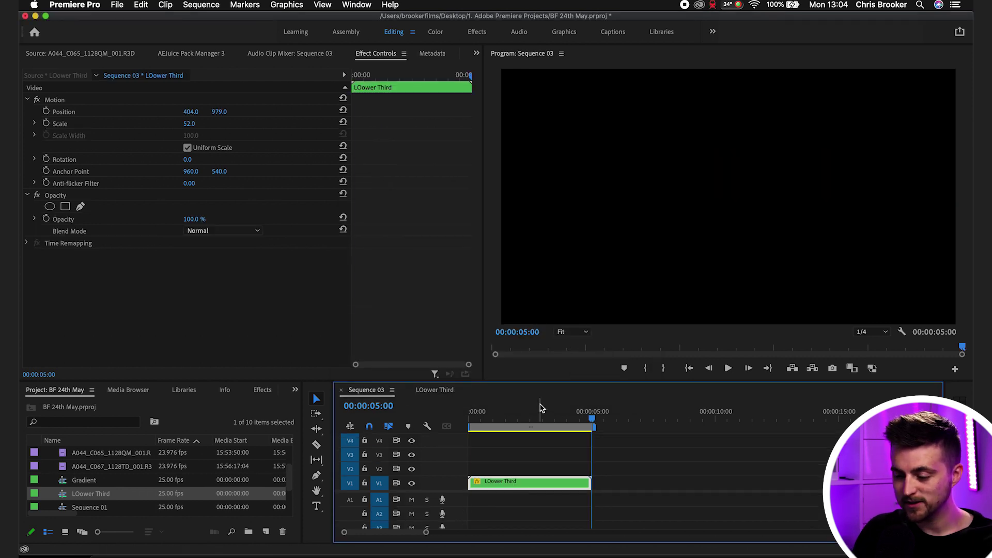
key("space")
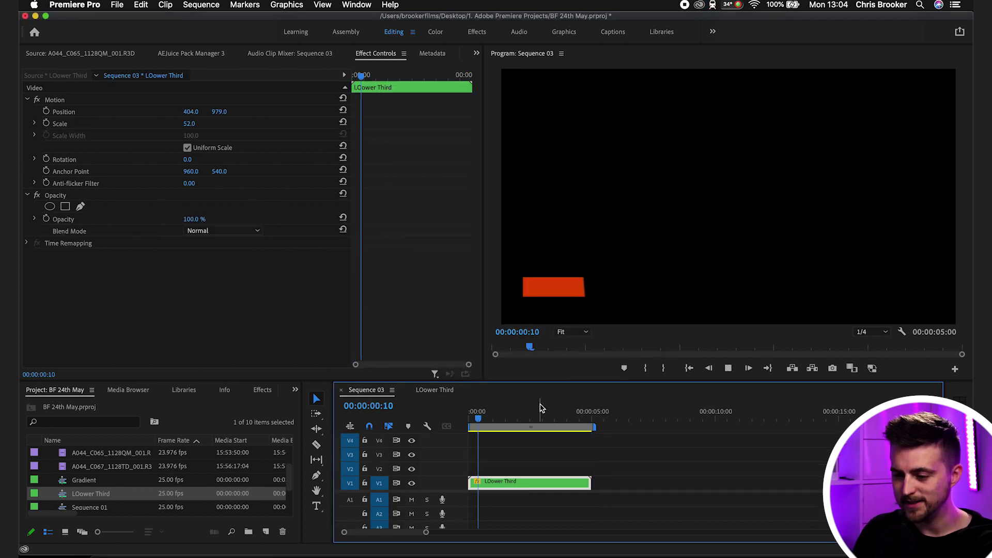